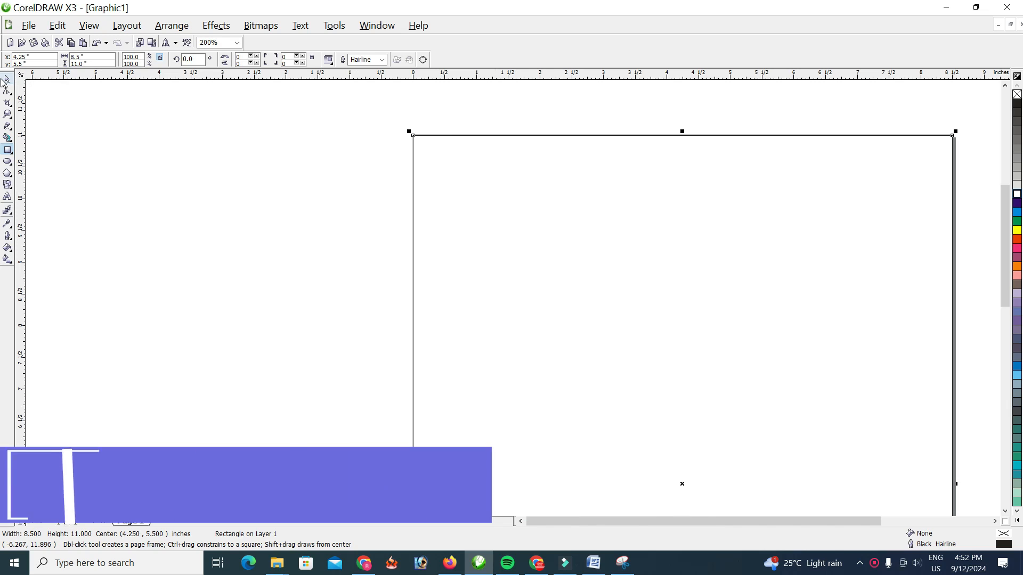
Draw a rectangle about 1.51 inches wide and 0.42 inches high near the page's upper edge
left_click(1018, 222)
key("ctrl+z")
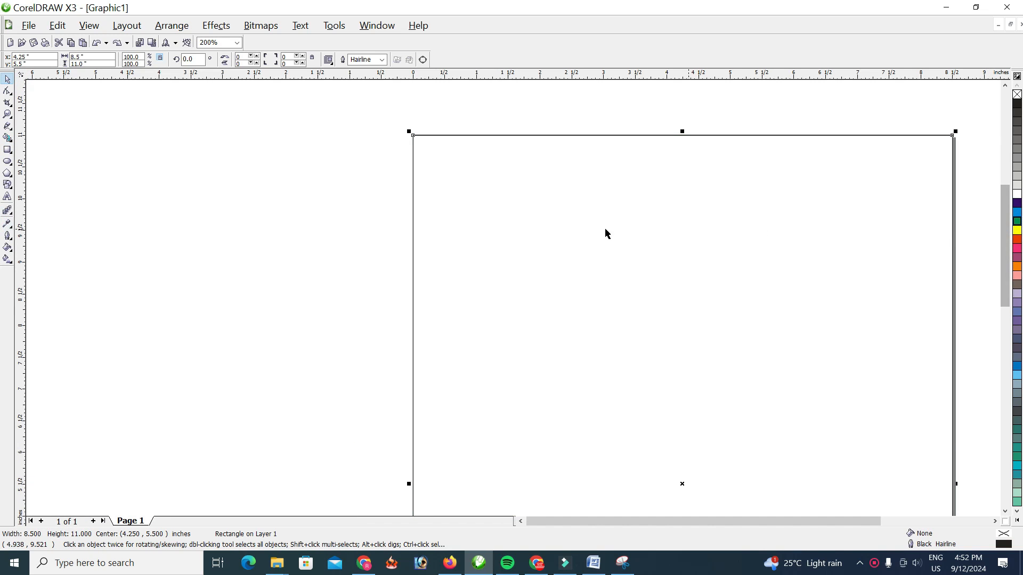
left_click(7, 150)
left_click_drag(457, 176, 554, 203)
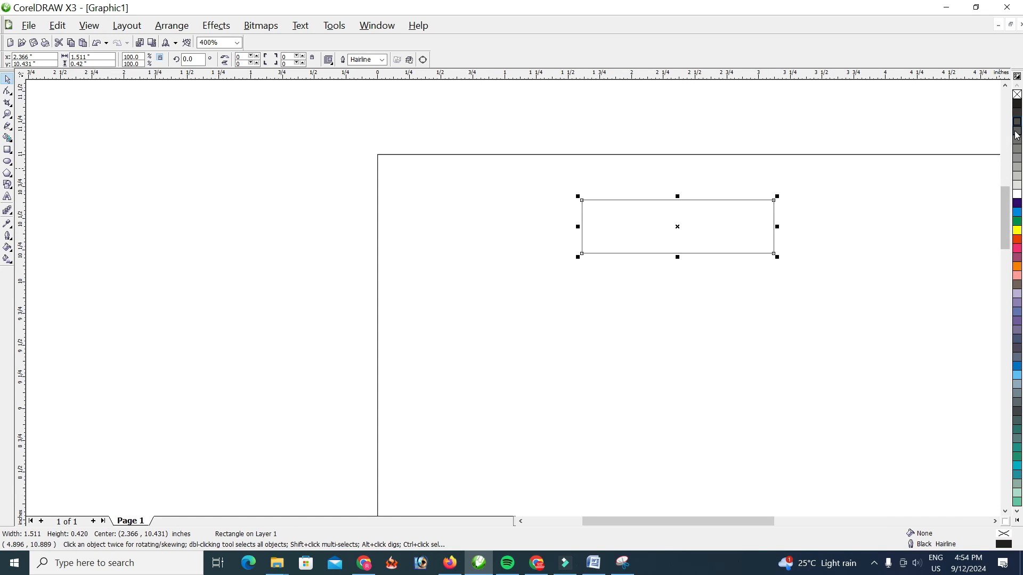
Try several fill colours on the rectangle and settle on Blue Purple
left_click(1017, 112)
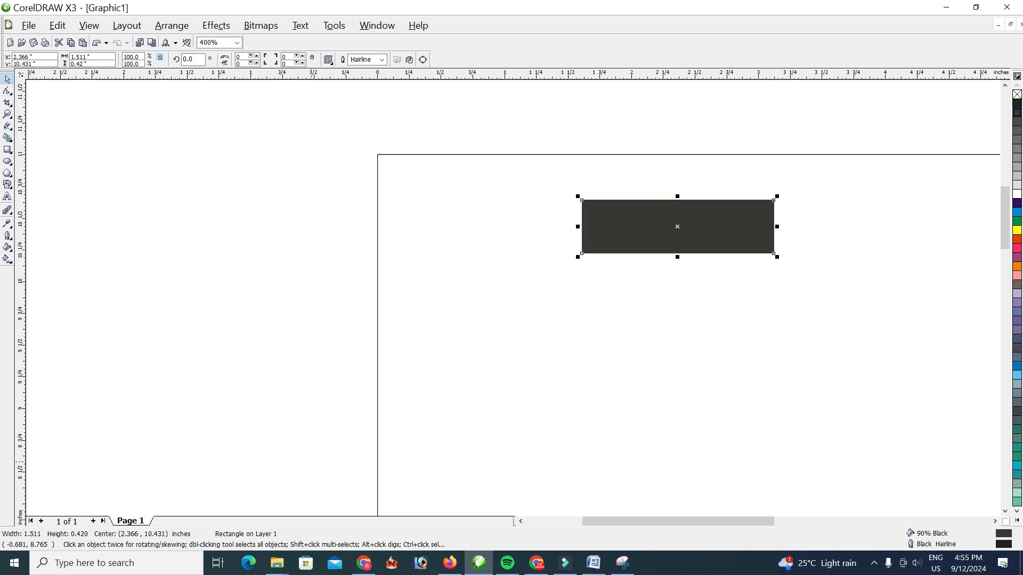
left_click(1016, 260)
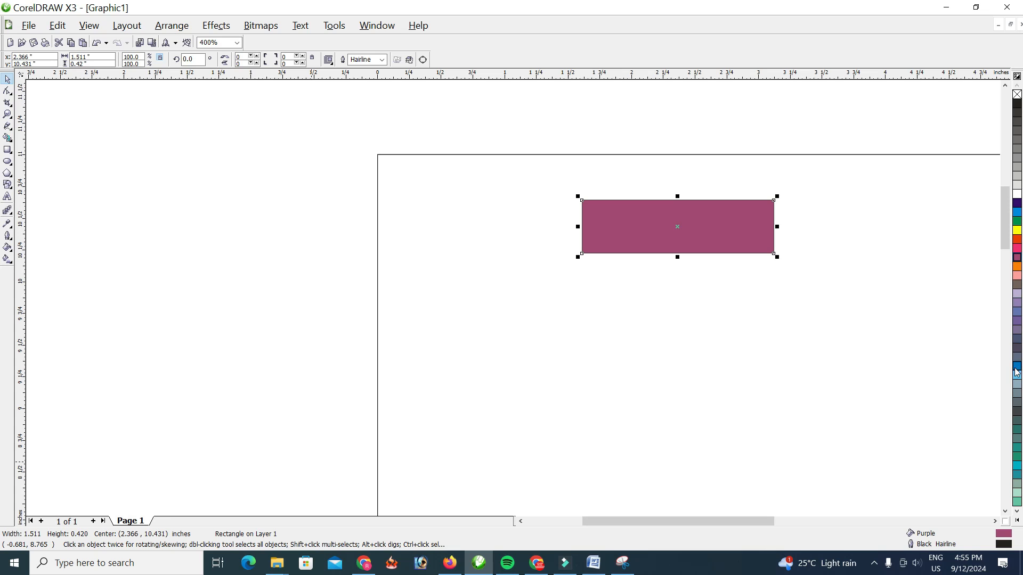
left_click(1017, 348)
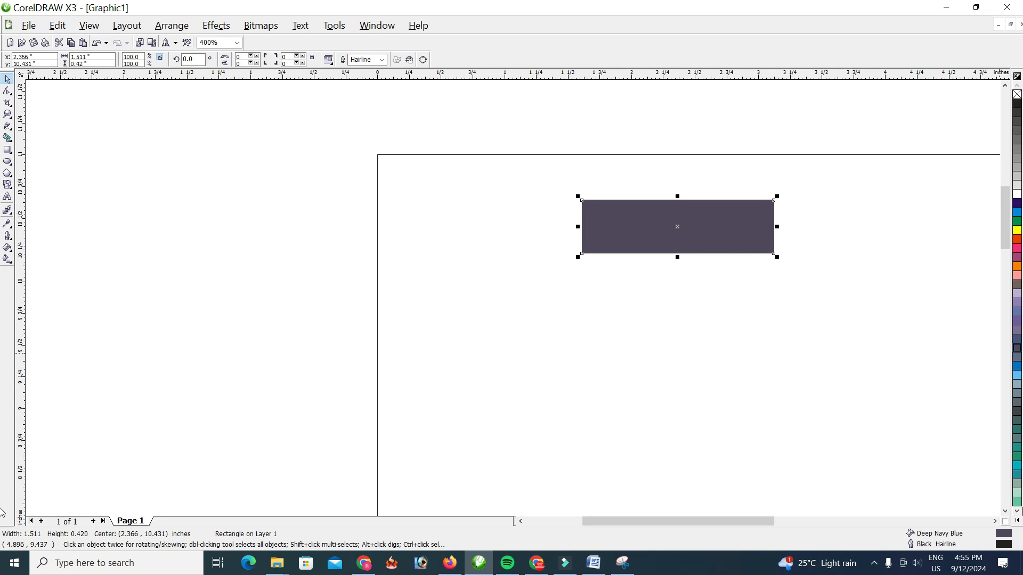
left_click(1016, 520)
left_click(1006, 491)
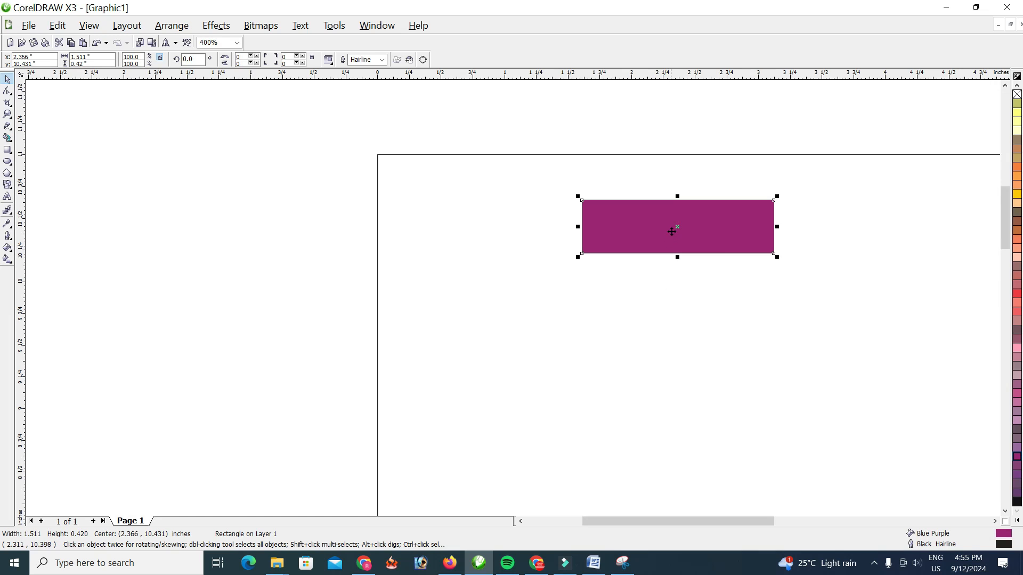
Make two copies of the purple rectangle, stacked straight below the original
left_click_drag(677, 229, 676, 302)
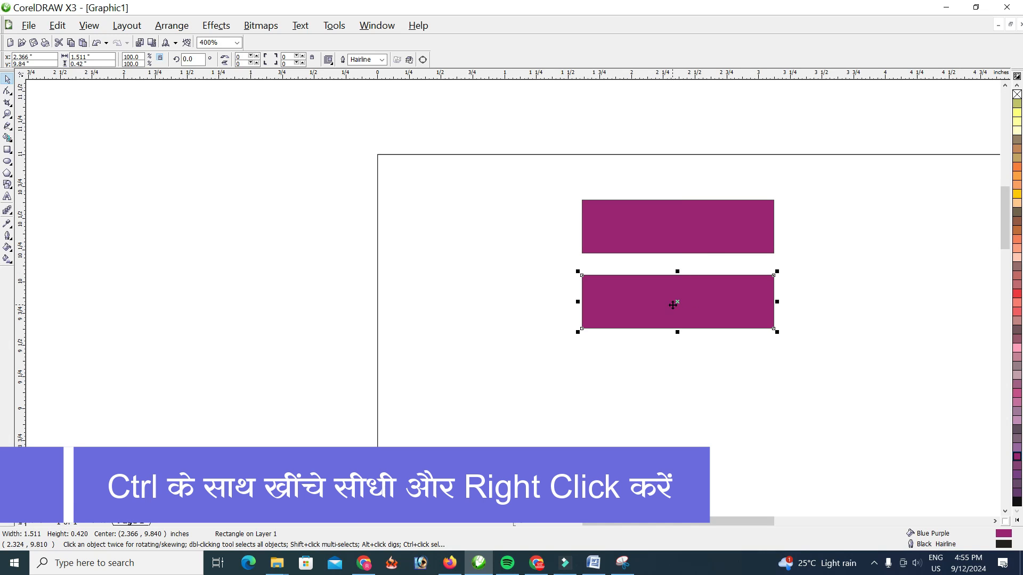
left_click_drag(677, 304, 678, 382)
right_click(677, 381)
Thin the middle rectangle to about 0.09 inches high and widen the bottom one to about 1.9 inches, keeping both centred
left_click(664, 300)
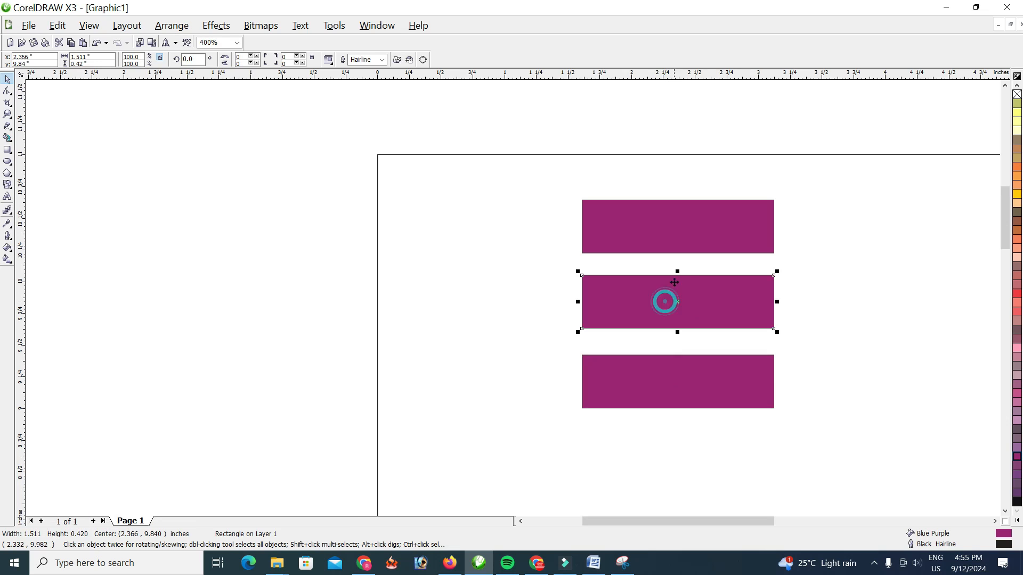
left_click_drag(677, 271, 677, 294)
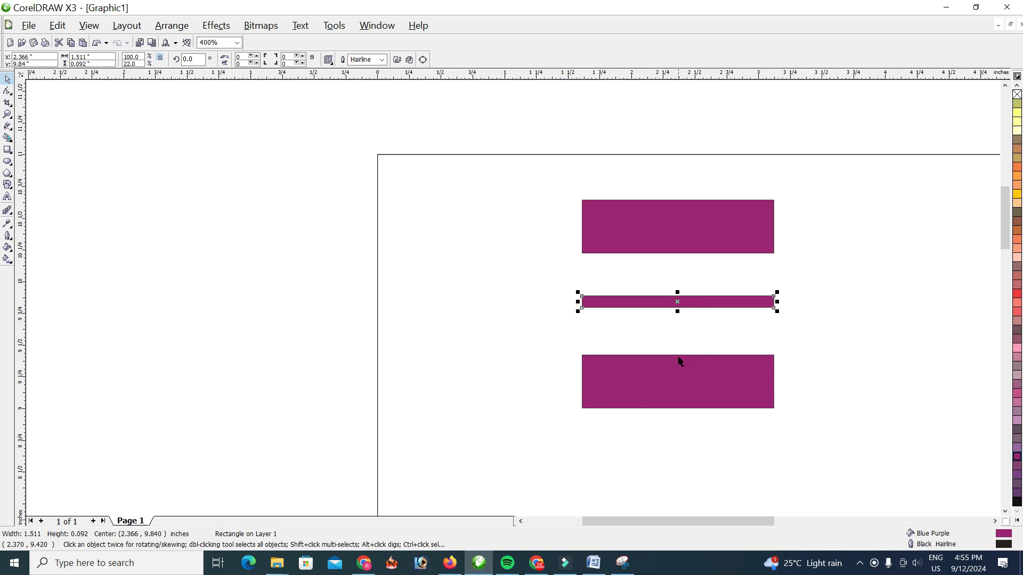
left_click(677, 366)
left_click_drag(776, 382, 801, 382)
Rotate all three rectangles together by 45 degrees
left_click(634, 212)
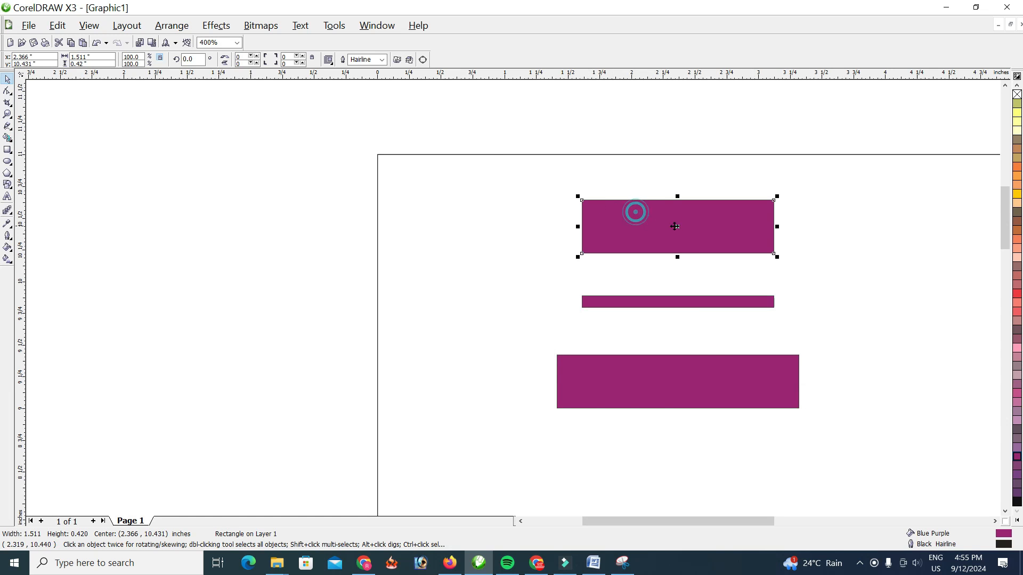
left_click_drag(551, 292, 893, 472)
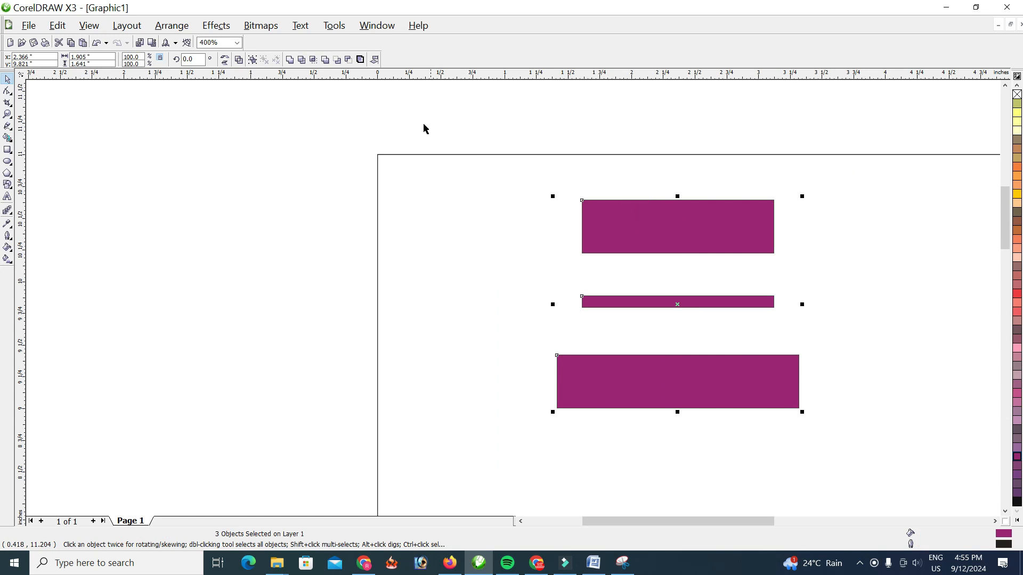
double_click(198, 58)
type("45")
key("Return")
left_click(486, 123)
Move the three slanted bars side by side across the page's upper-left corner, with the thin bar in the middle
left_click(615, 238)
left_click_drag(615, 238, 402, 168)
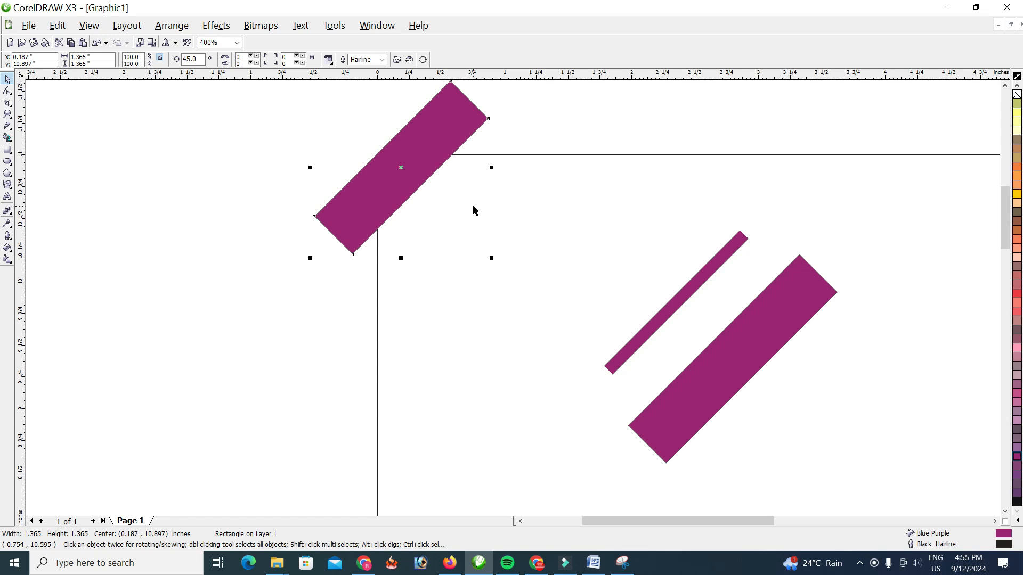
left_click_drag(679, 295, 430, 194)
left_click_drag(746, 348, 447, 233)
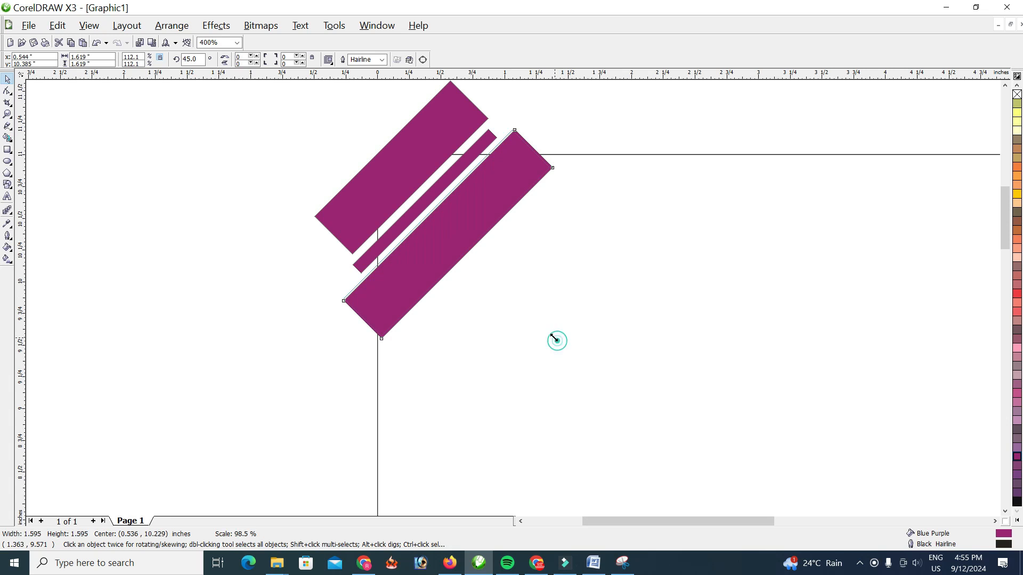
Scale up the innermost wide bar to about 1.89 inches across and reposition it so it fully spans the page corner
left_click_drag(556, 342, 547, 333)
left_click_drag(546, 126, 554, 116)
left_click_drag(509, 195, 495, 200)
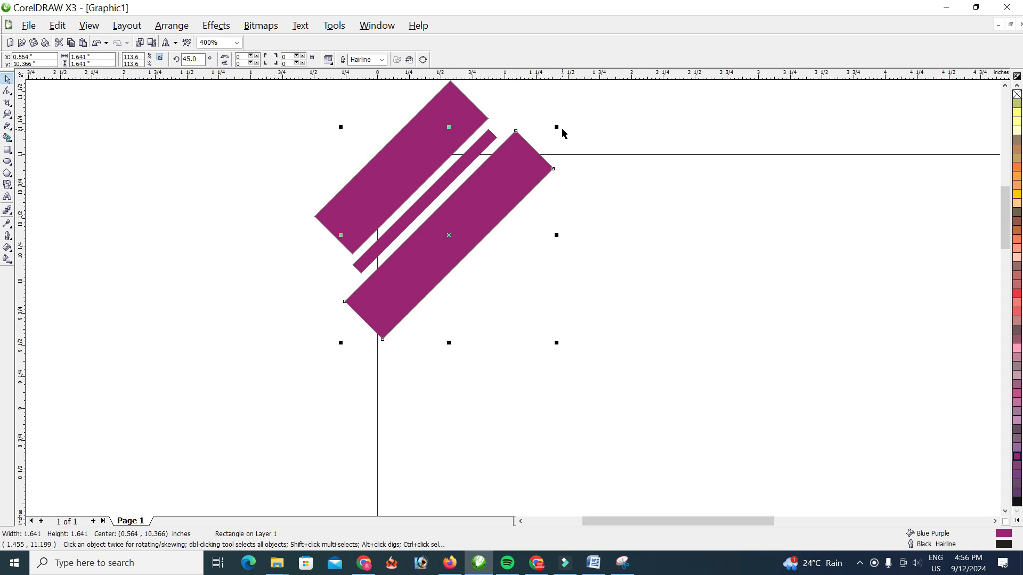
left_click_drag(557, 126, 572, 111)
left_click_drag(520, 192, 527, 187)
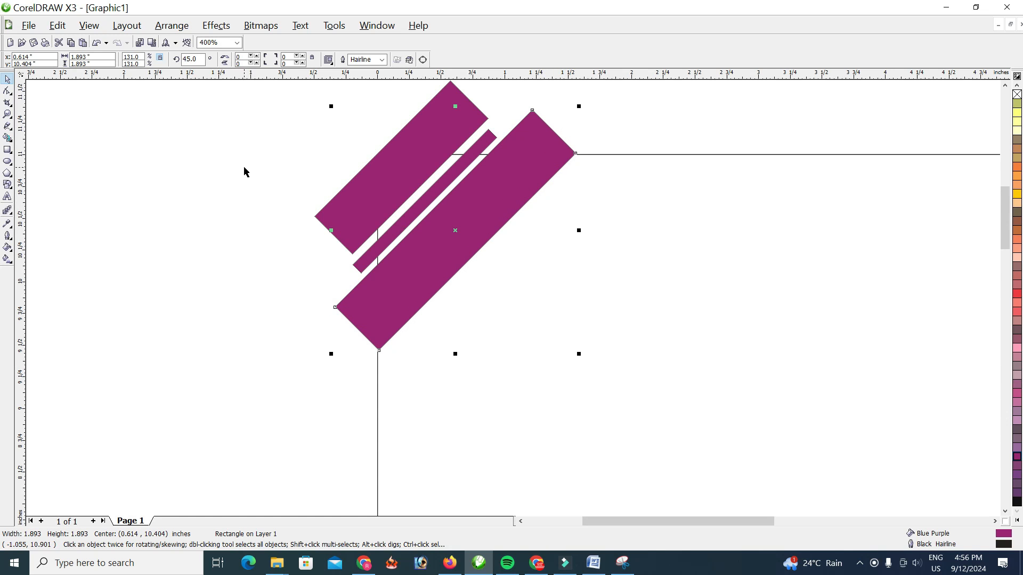
Intersect the outermost bar with the page frame and move the original bar off the page
left_click_drag(244, 168, 343, 249)
left_click(368, 253)
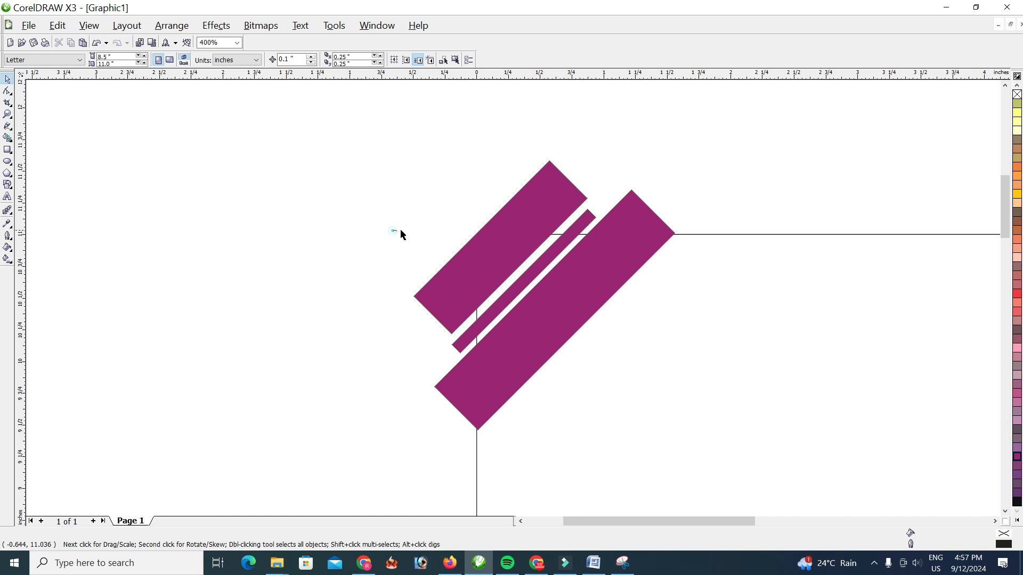
left_click(717, 234)
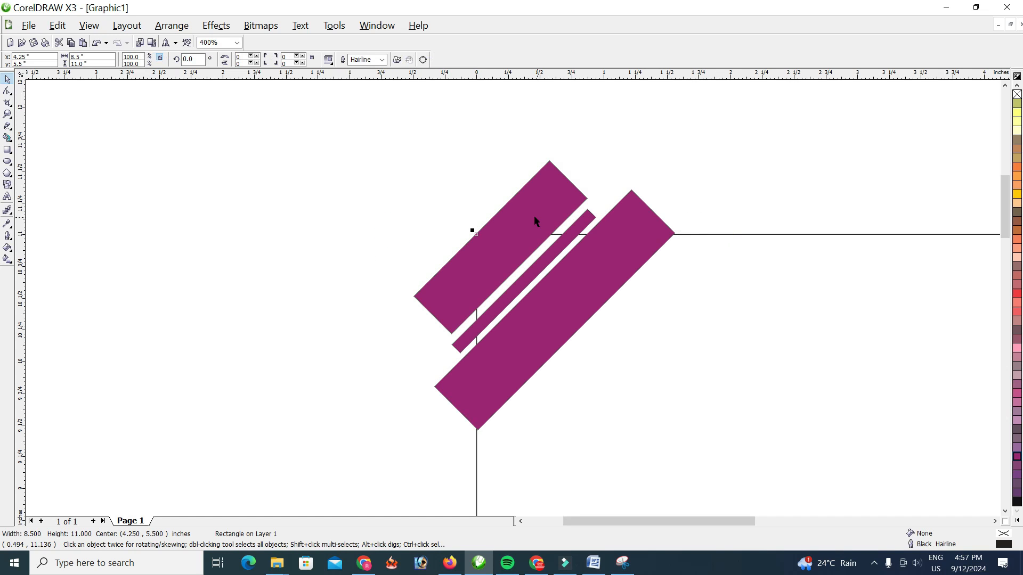
left_click(527, 200, "shift")
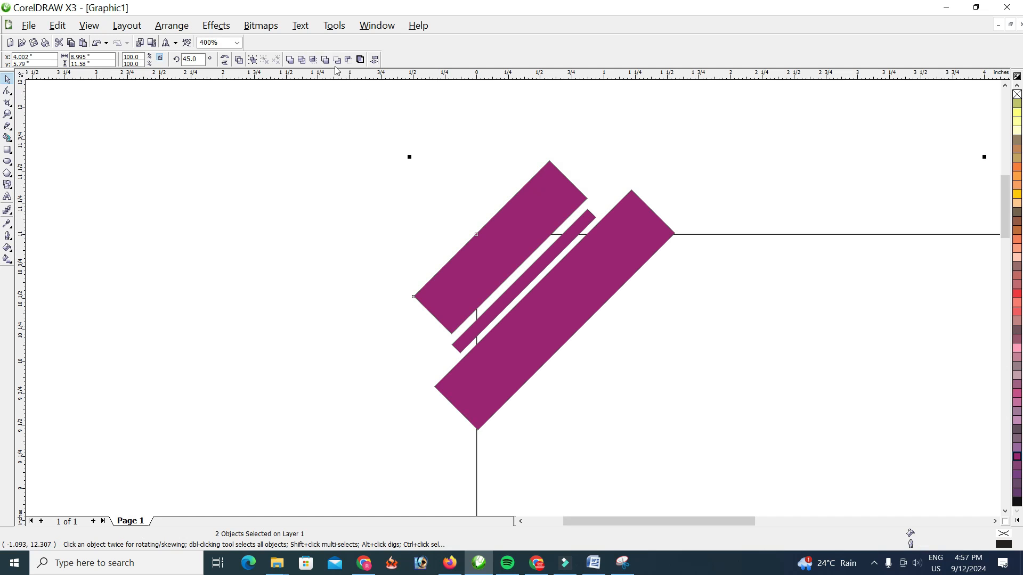
left_click(315, 61)
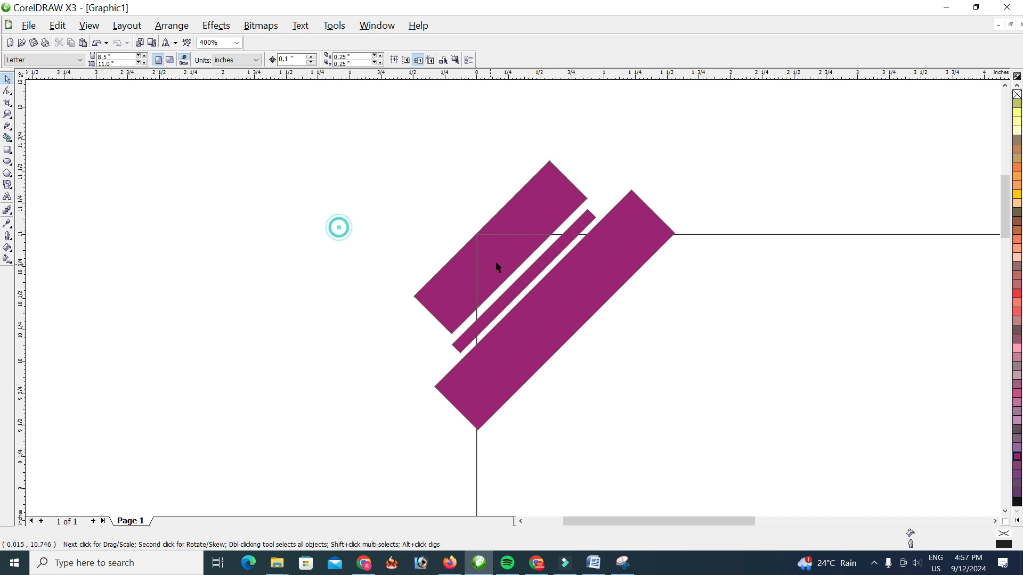
left_click_drag(558, 198, 386, 140)
Intersect the thin bar with the page frame and move the original thin bar off the page
left_click(575, 230)
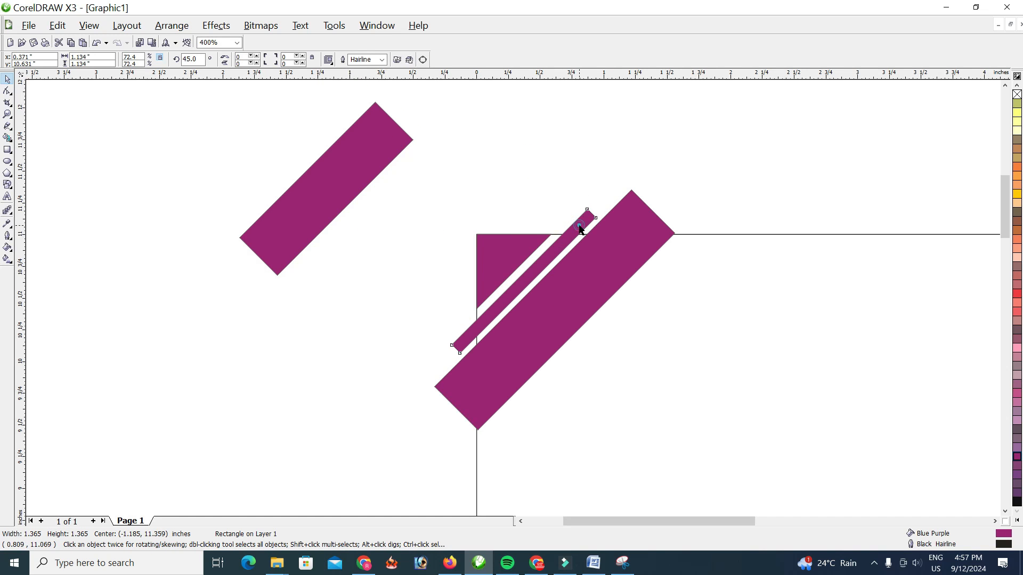
left_click(731, 234, "shift")
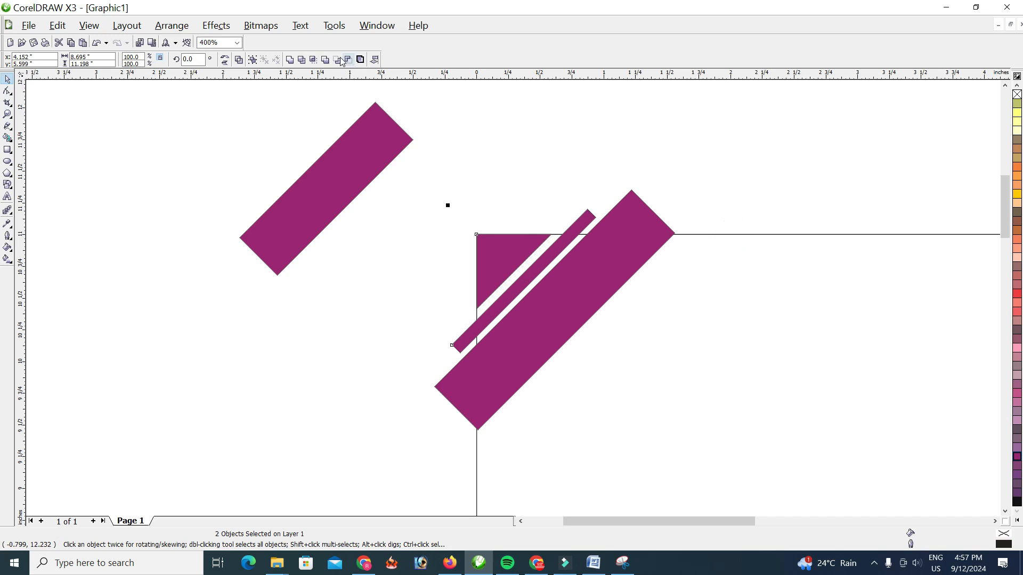
left_click(314, 59)
left_click(547, 182)
left_click_drag(582, 219, 399, 201)
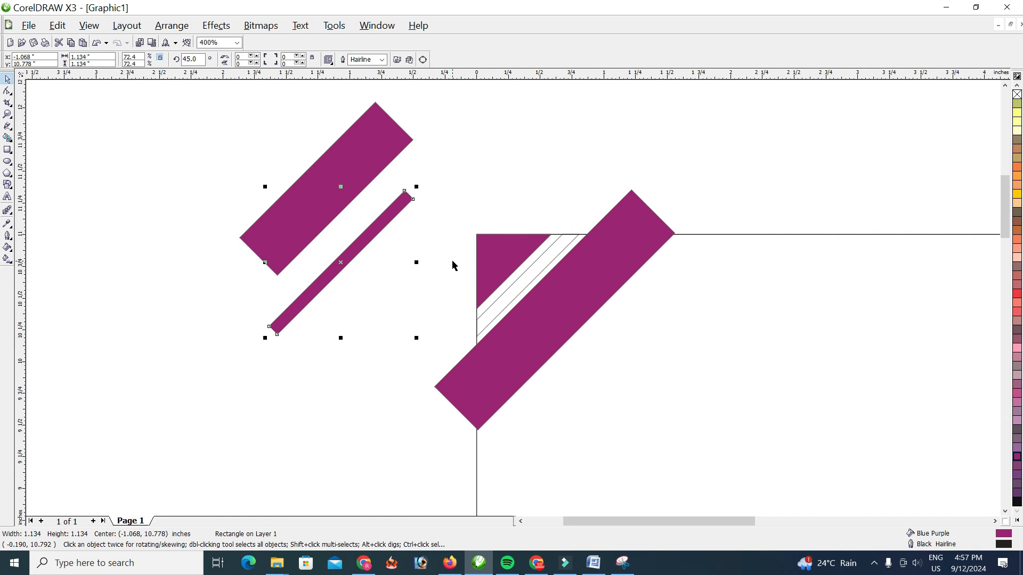
key("ctrl+z")
Intersect the large inner bar with the page frame and move the original large bar off the page
left_click(619, 224)
left_click(710, 234, "shift")
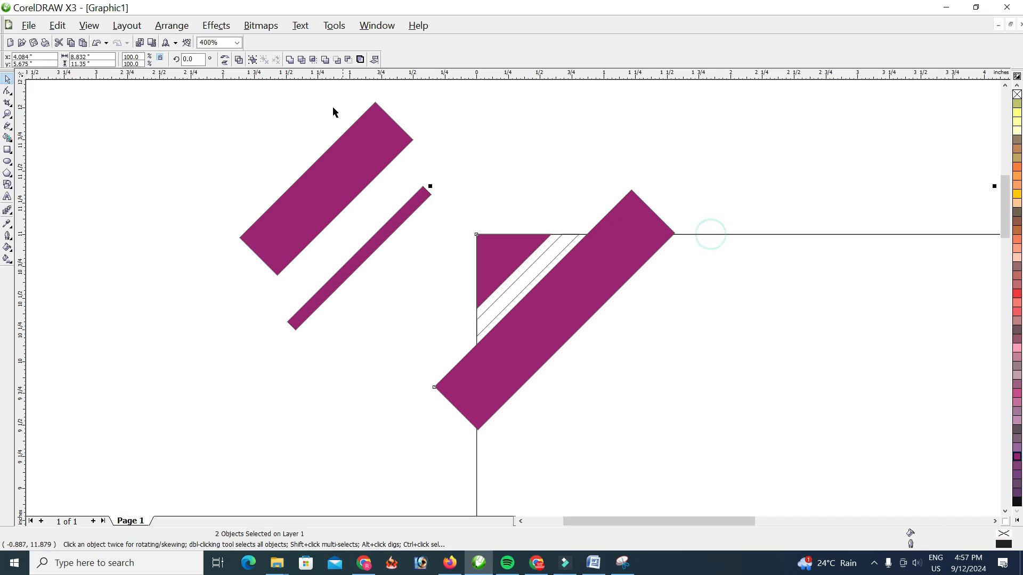
left_click(314, 62)
left_click(495, 144)
left_click_drag(616, 226, 249, 241)
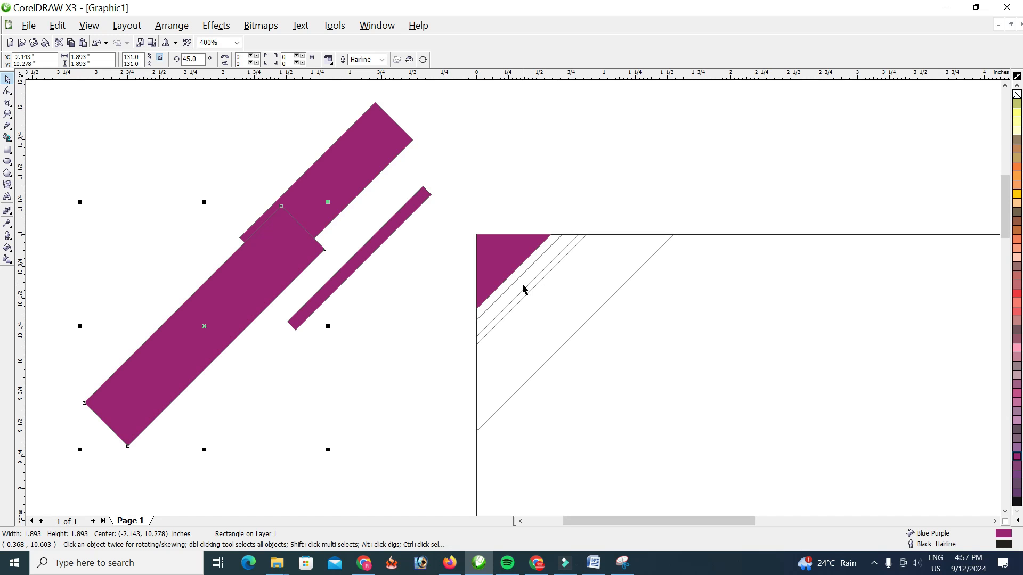
Delete the three original bars lying outside the page
left_click(294, 238)
key("Delete")
left_click(334, 178)
key("Delete")
left_click(370, 241)
key("Delete")
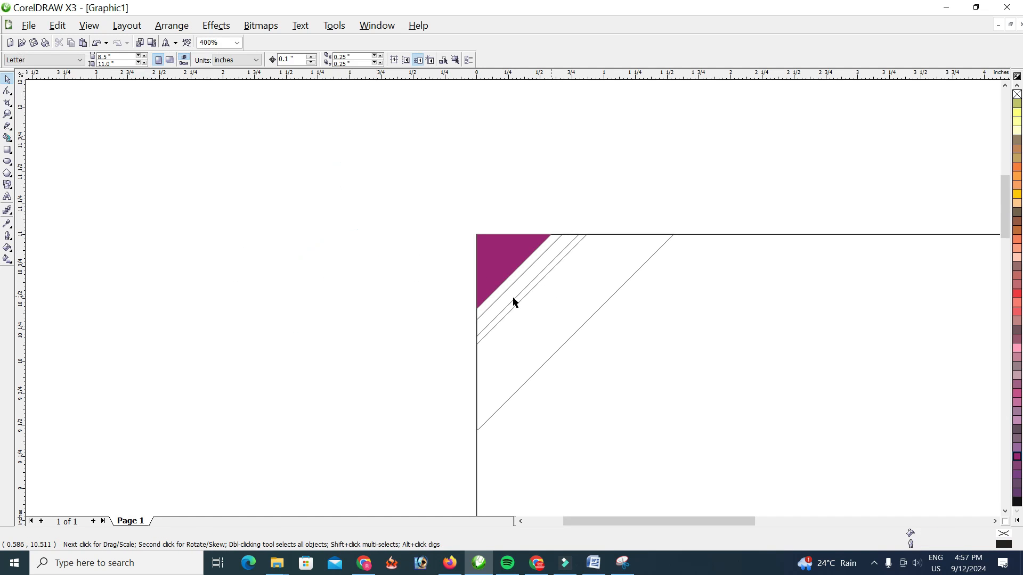
Fill the narrow corner stripe with Walnut and the wide corner stripe with blue
scroll(513, 297, "down", 2)
left_click_drag(459, 235, 613, 384)
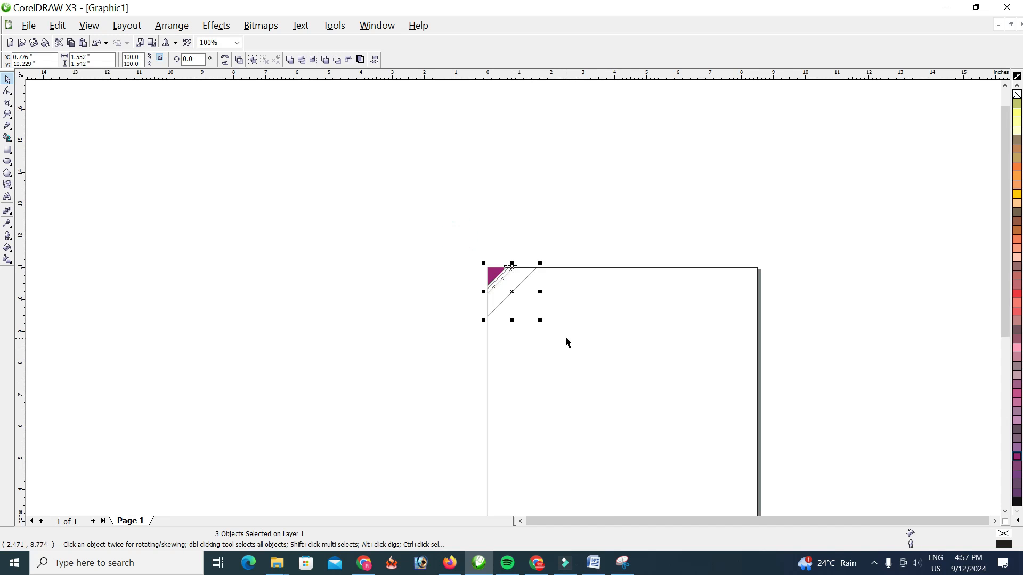
scroll(565, 338, "up", 2)
scroll(214, 223, "down", 1)
scroll(531, 290, "up", 1)
left_click(367, 226)
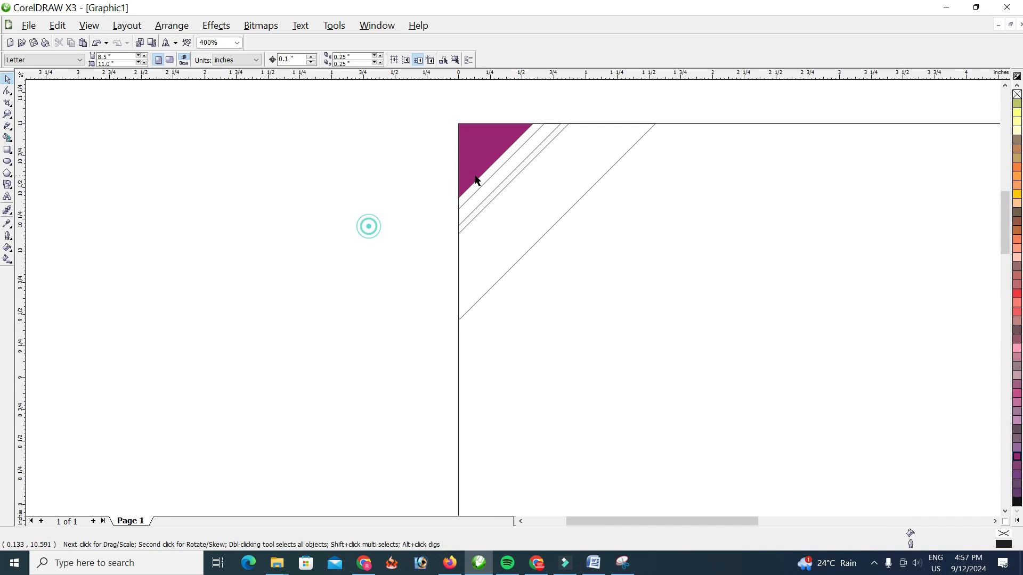
left_click(500, 183)
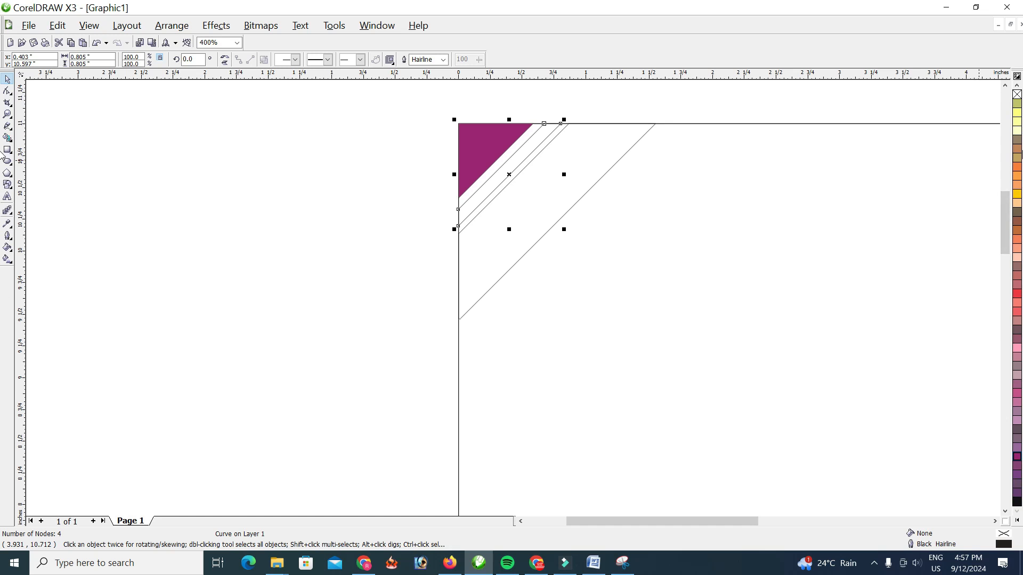
left_click(1017, 212)
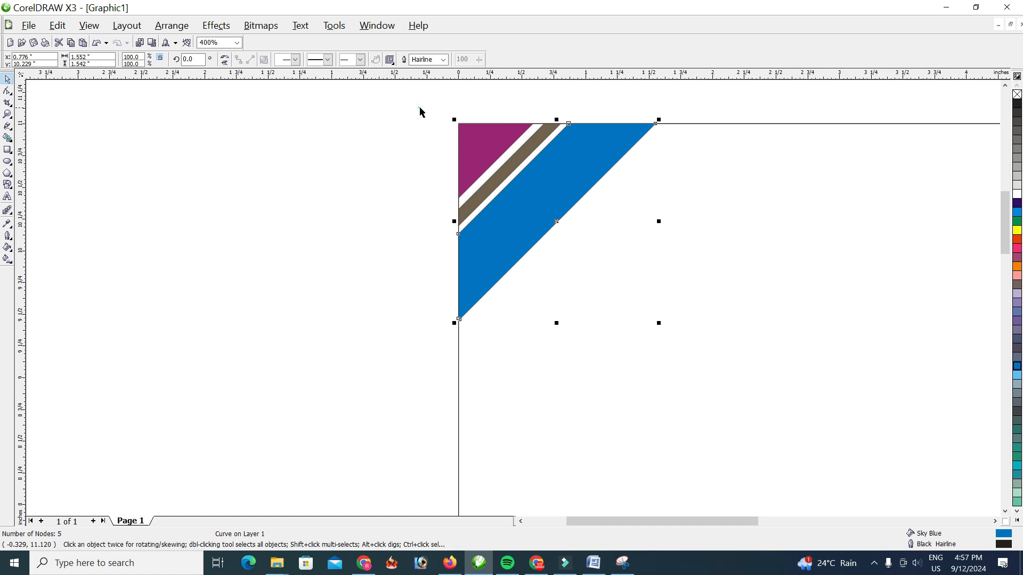
Remove the outlines from all three corner shapes
left_click_drag(418, 107, 720, 334)
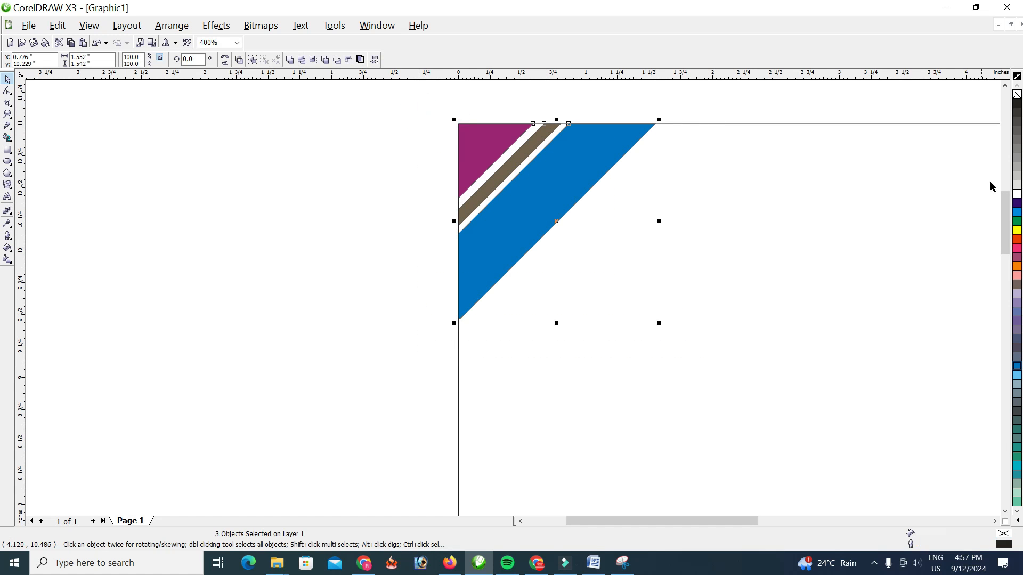
right_click(1018, 96)
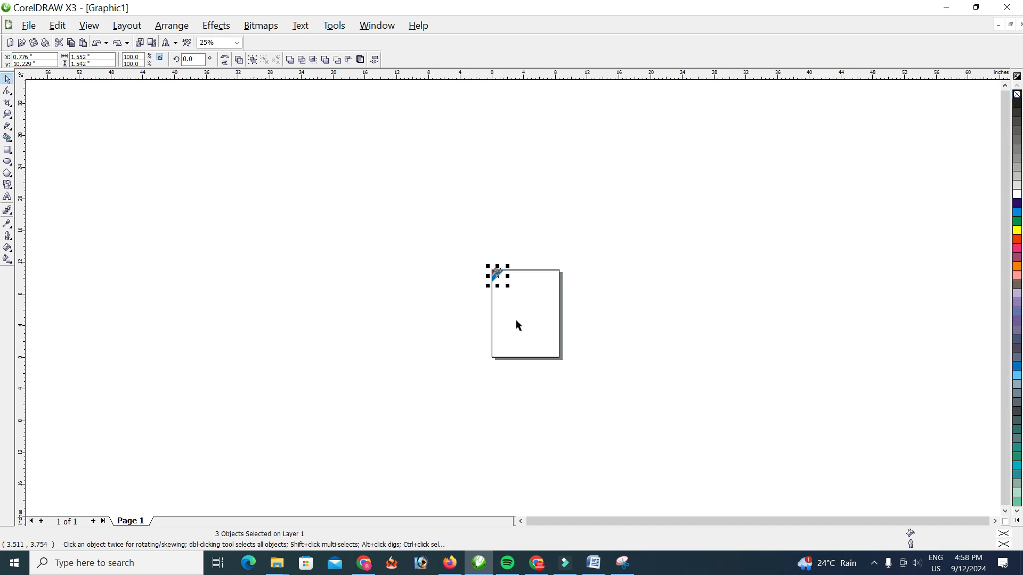
Duplicate the three-shape corner graphic onto the middle of the page and mirror the copy both vertically and horizontally
scroll(516, 321, "up", 2)
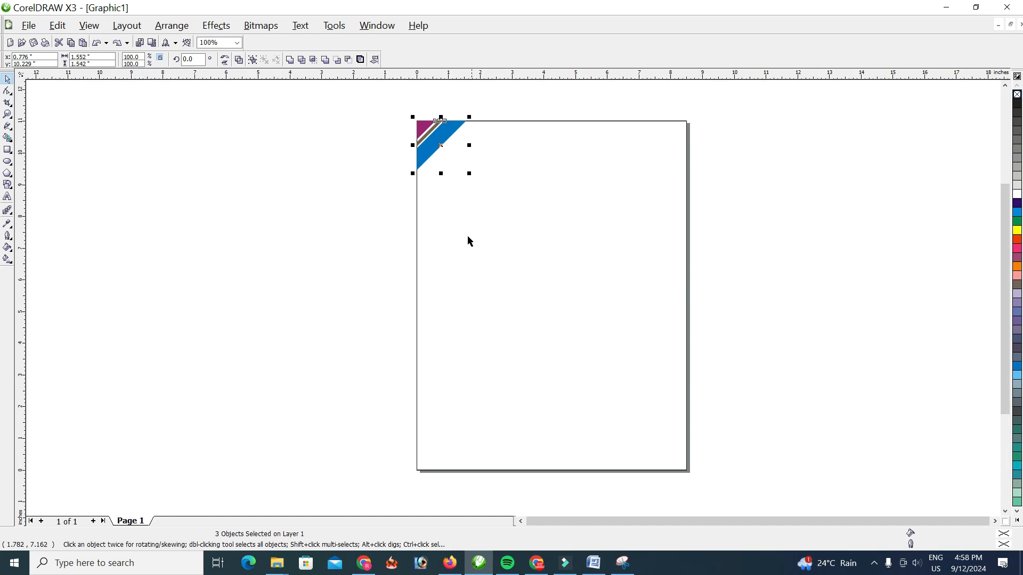
left_click_drag(432, 132, 519, 286)
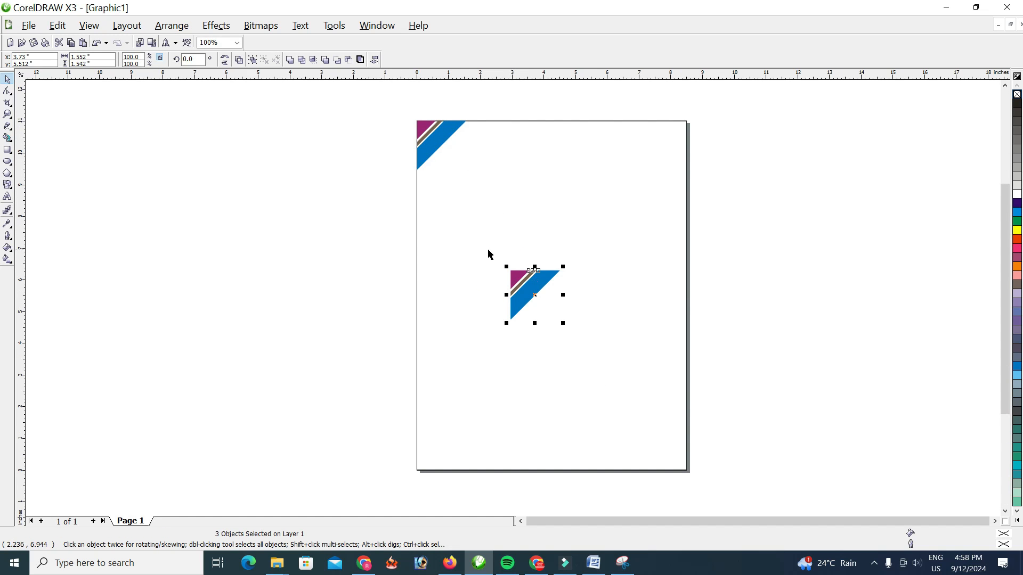
left_click(225, 61)
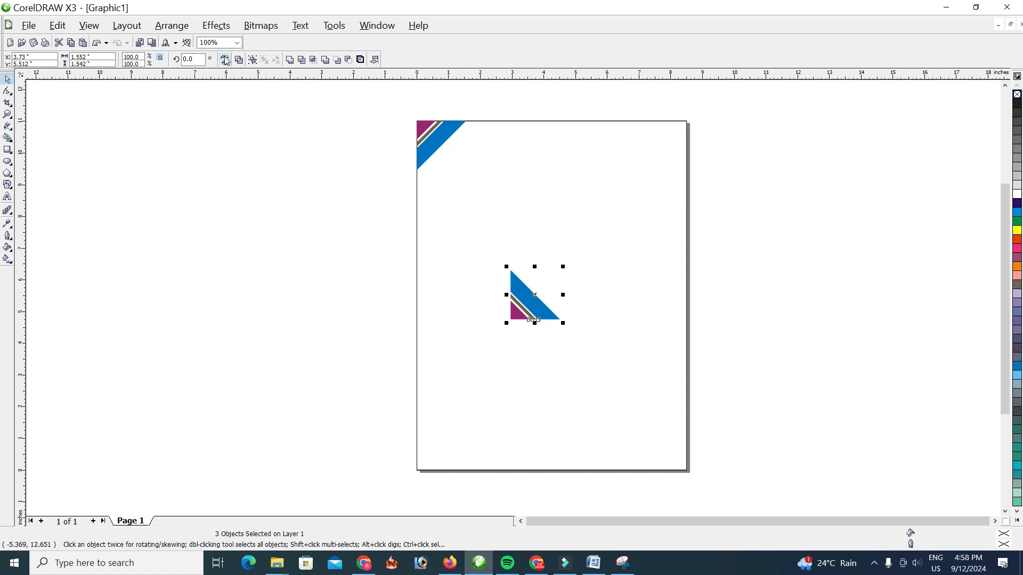
left_click(225, 60)
Move the mirrored three-shape graphic flush into the lower-right corner of the page
left_click_drag(549, 310, 661, 445)
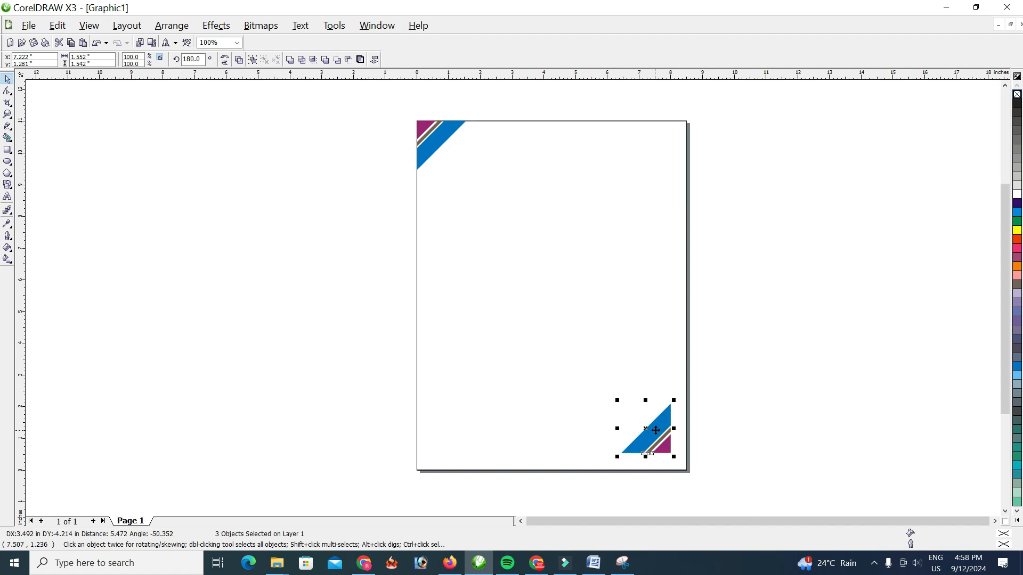
scroll(660, 445, "up", 2)
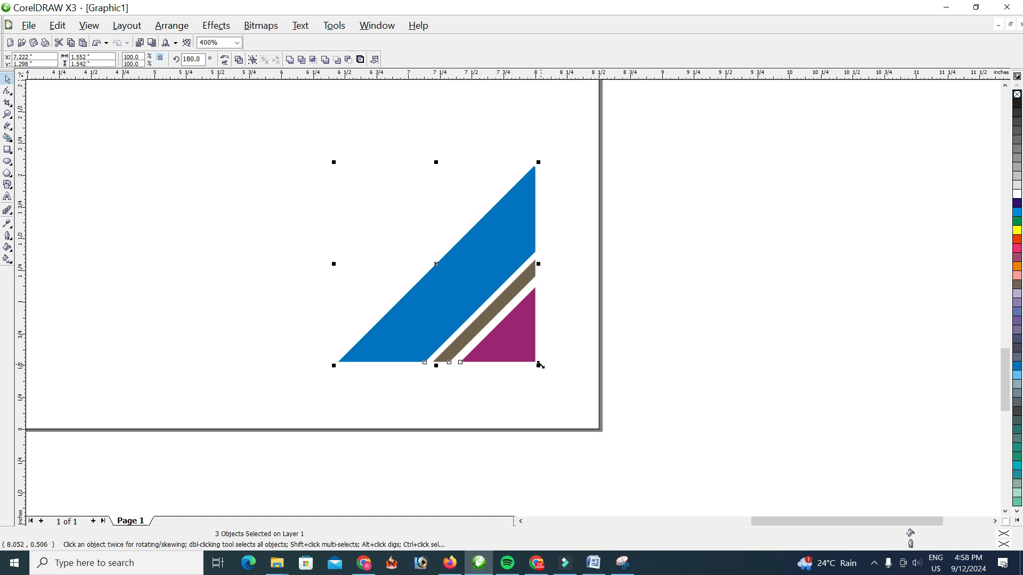
left_click_drag(536, 363, 597, 427)
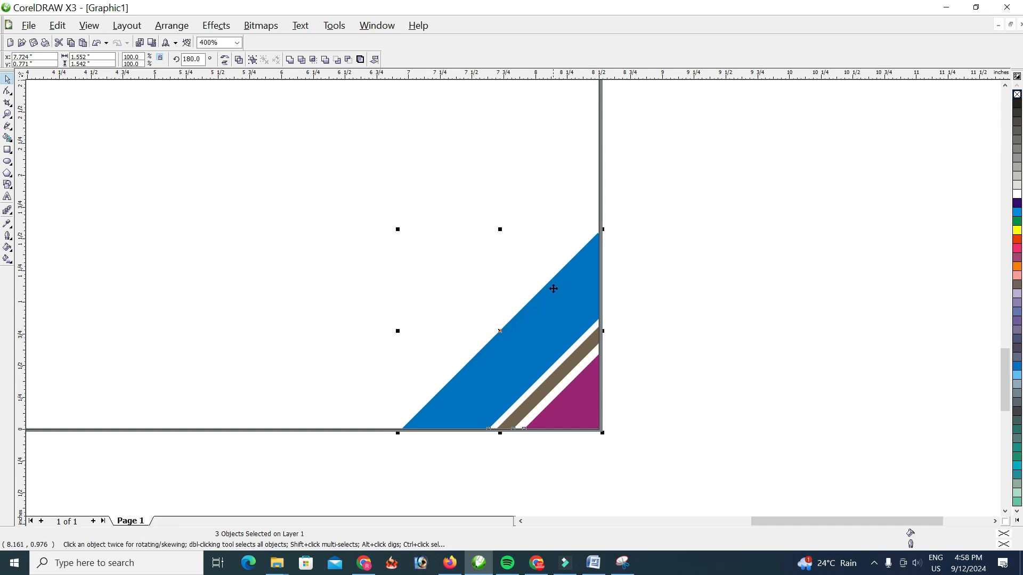
left_click(594, 466)
Draw a thin horizontal rectangle about 8.13 by 0.17 inches from the page's left edge and lower it to cross the corner graphic
scroll(478, 279, "down", 3)
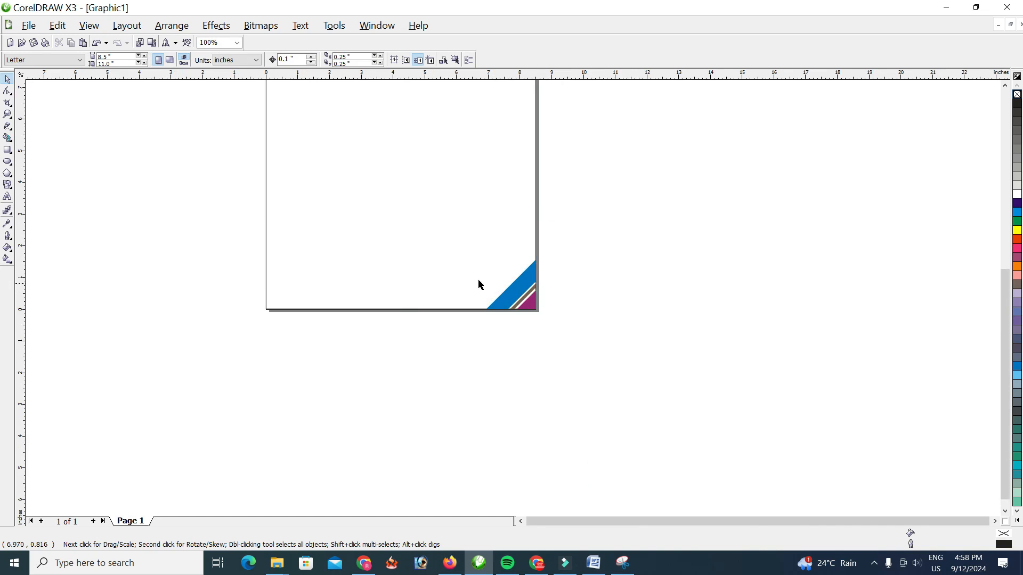
scroll(514, 301, "up", 2)
scroll(426, 277, "down", 1)
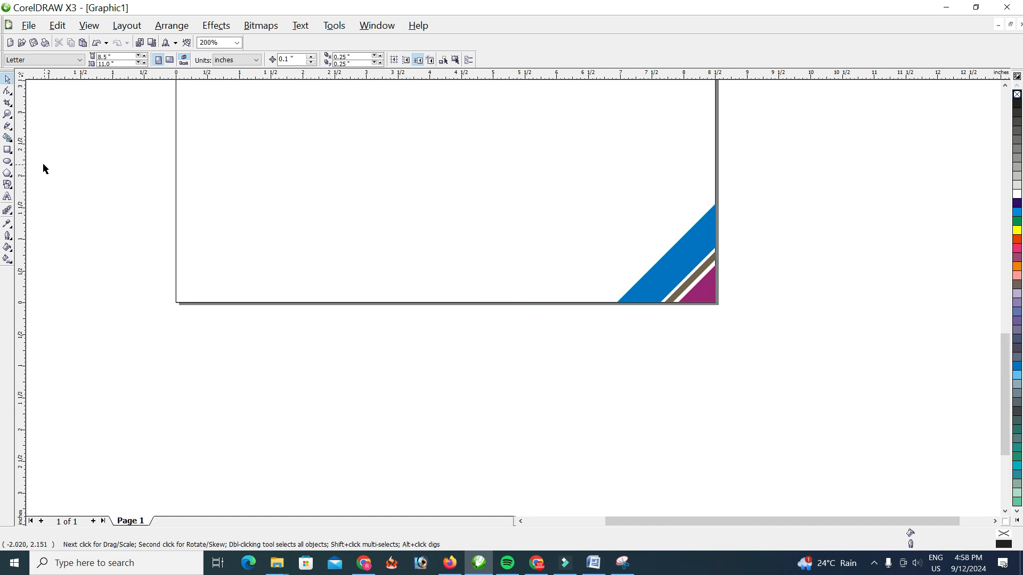
left_click(8, 149)
left_click_drag(176, 224, 692, 235)
left_click(7, 79)
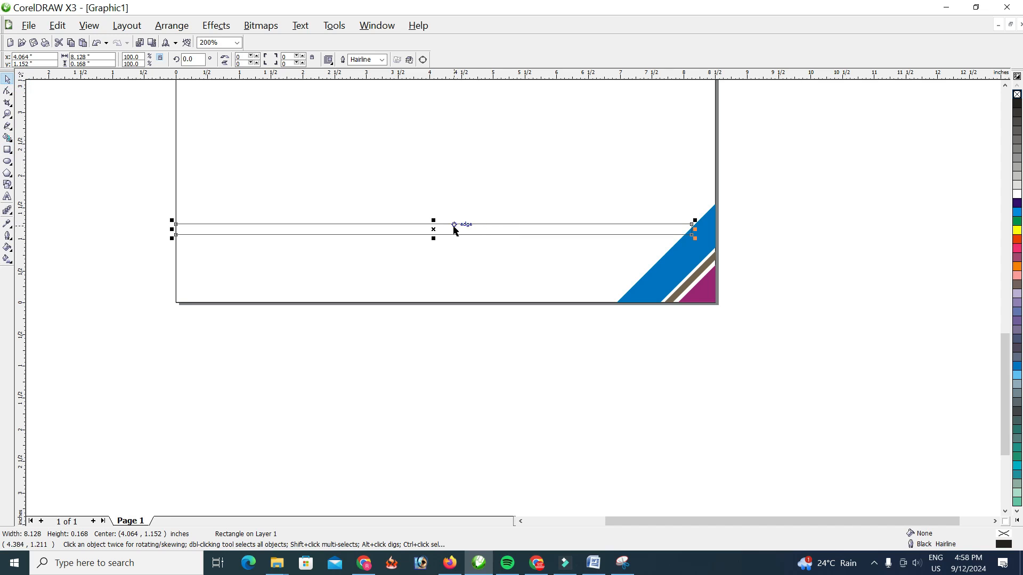
left_click_drag(434, 230, 434, 260)
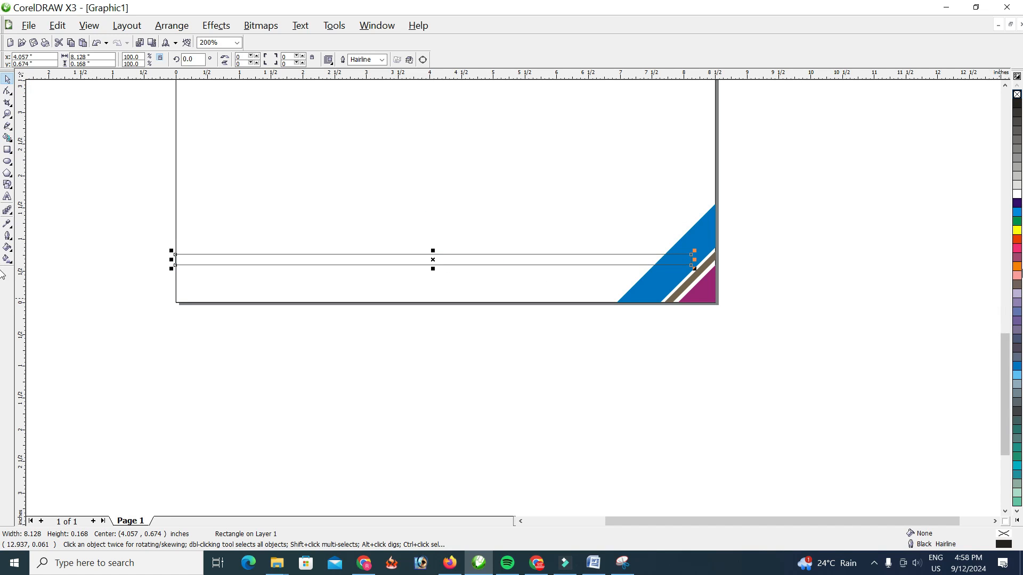
Fill the thin bottom bar with Orange, remove its outline and send it behind the corner graphic
left_click(1017, 268)
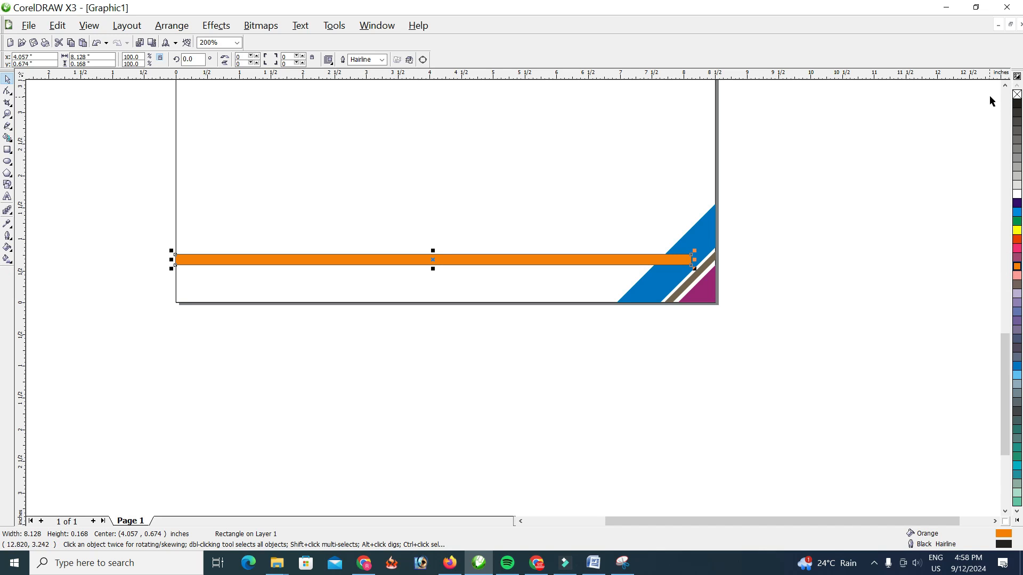
left_click(382, 60)
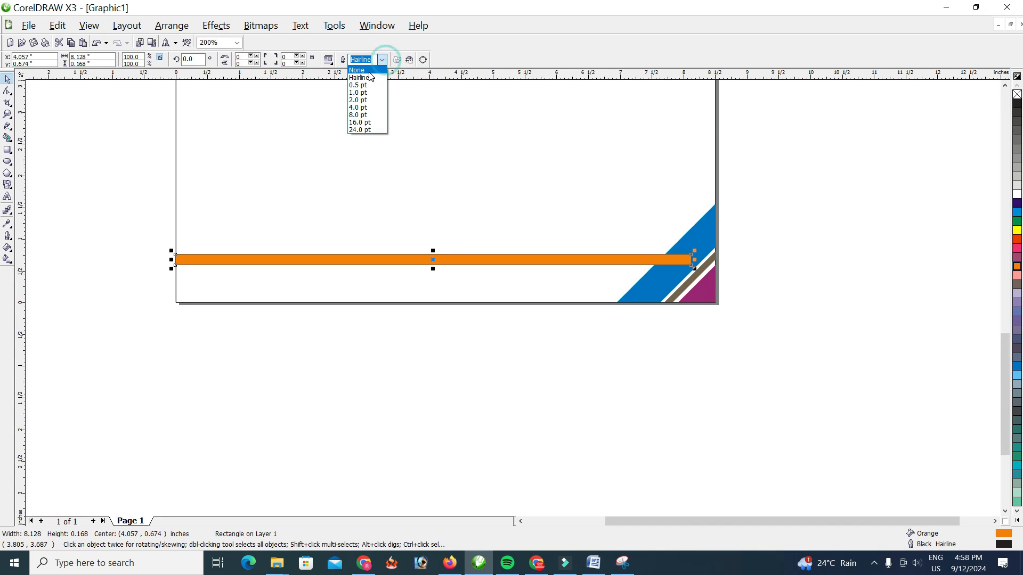
left_click(357, 70)
key("shift+Page_Down")
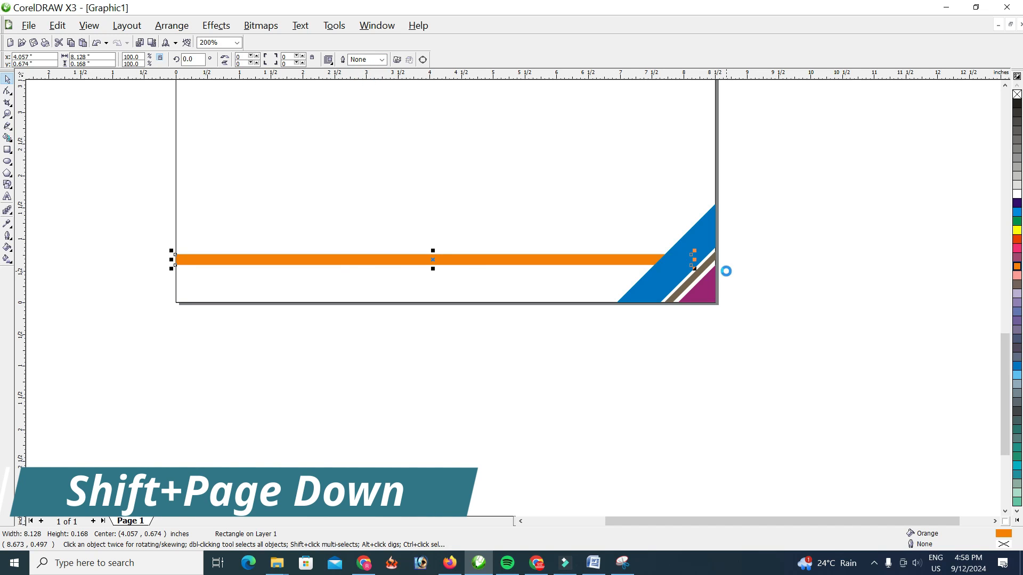
left_click(404, 312)
Draw a wide header rectangle about 6.94 by 0.88 inches near the page top, overlapping the upper-left corner graphic
scroll(377, 259, "up", 1)
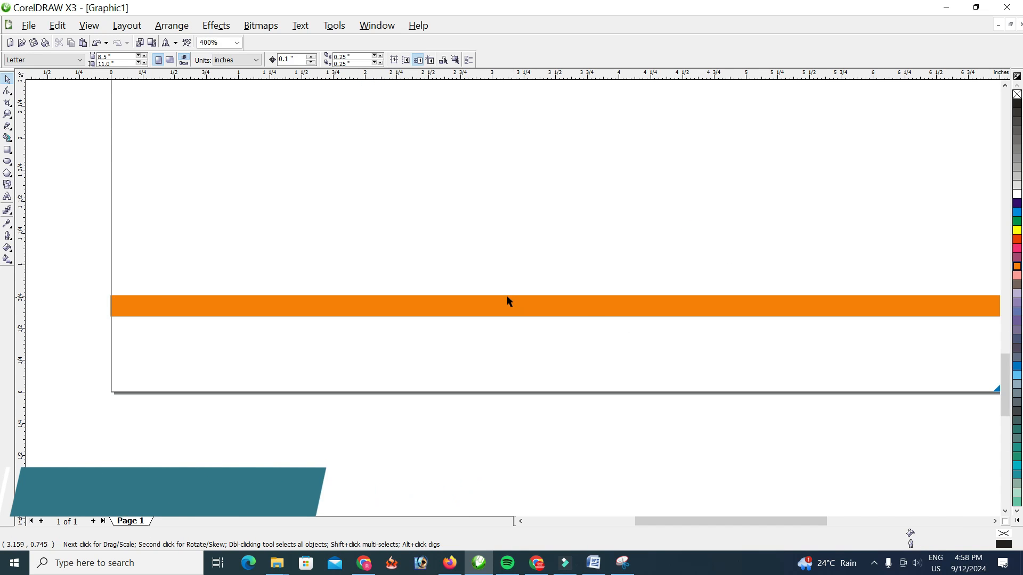
scroll(588, 313, "down", 2)
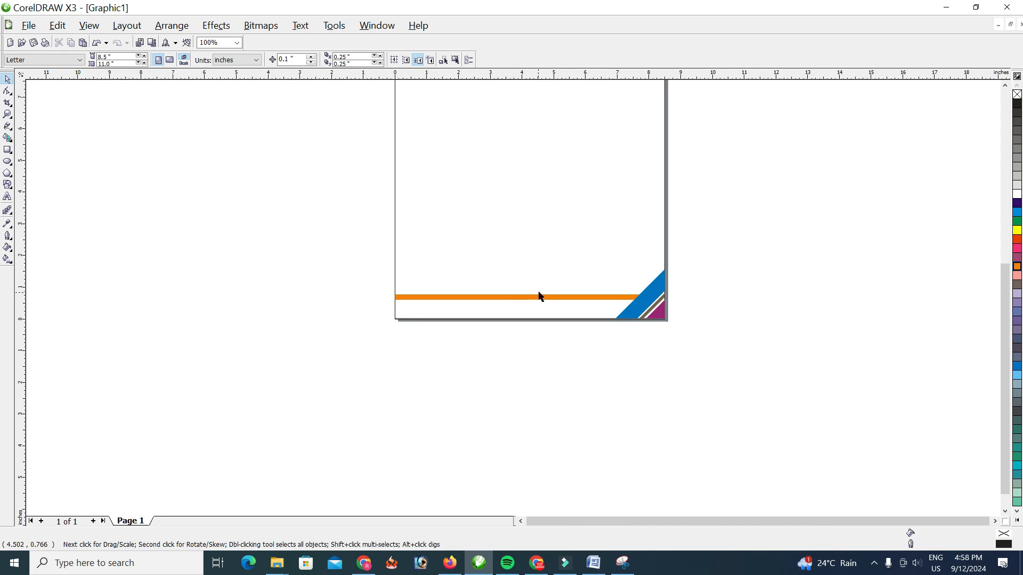
scroll(589, 207, "up", 5)
scroll(508, 282, "down", 5)
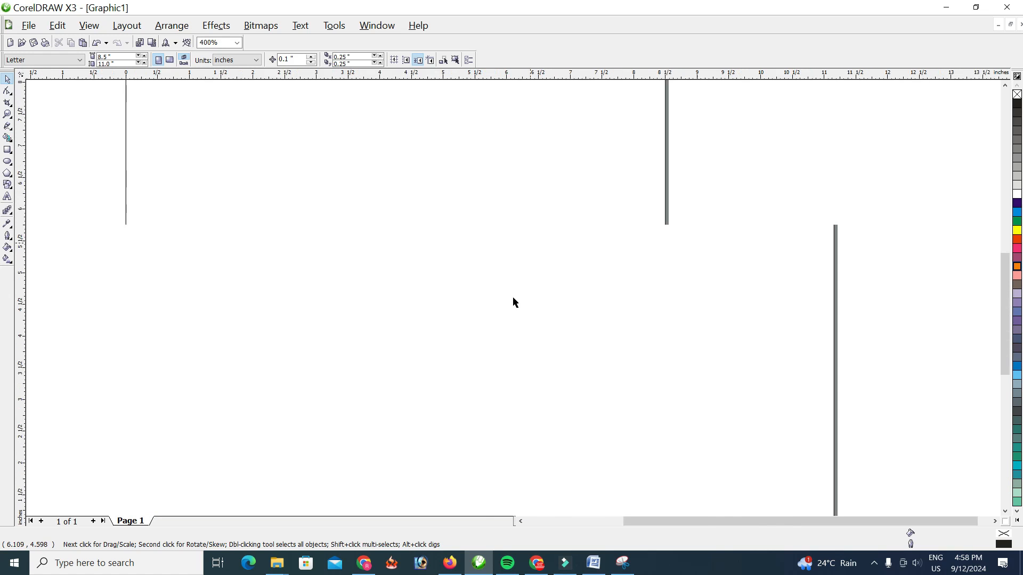
scroll(402, 117, "up", 1)
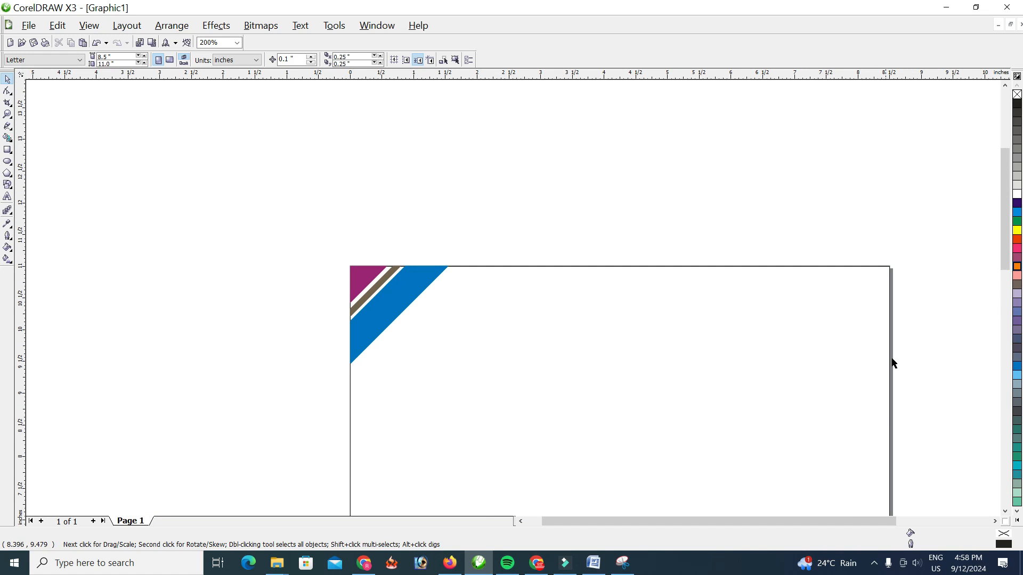
left_click_drag(1004, 212, 1004, 249)
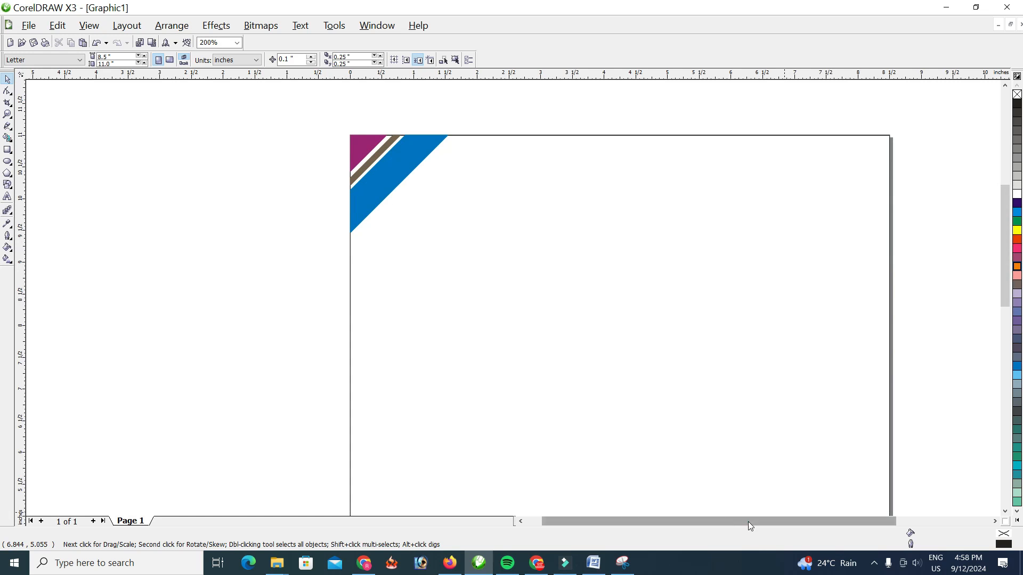
left_click_drag(748, 523, 763, 523)
left_click(8, 149)
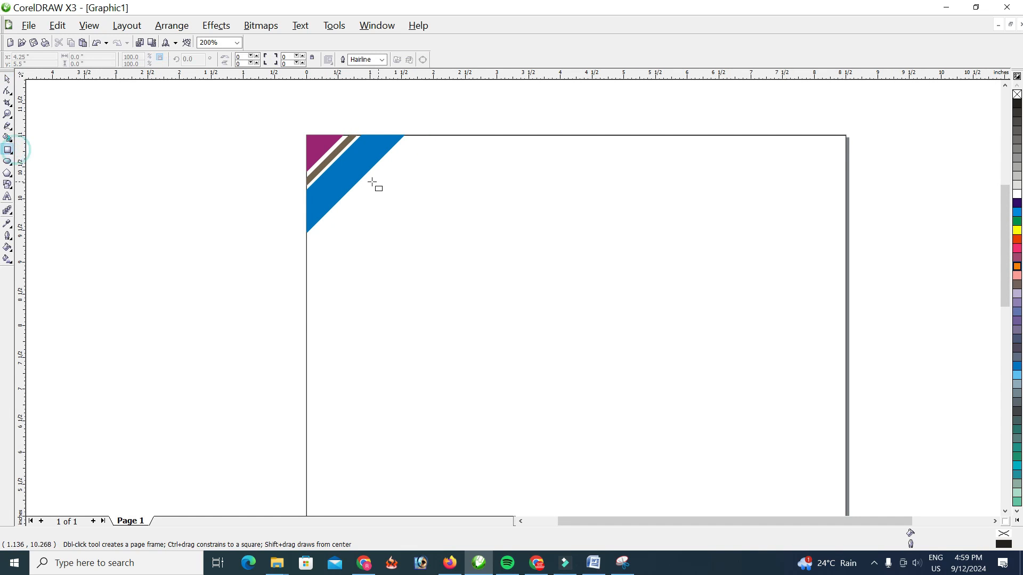
left_click_drag(340, 161, 781, 217)
left_click(7, 79)
left_click(608, 189)
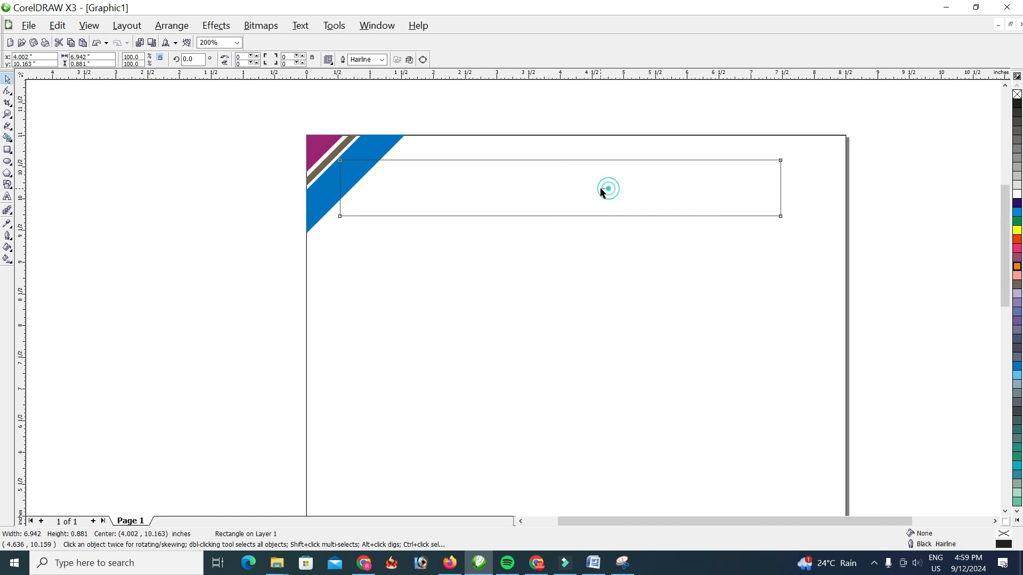
Skew the header rectangle horizontally into a right-leaning parallelogram about 7.35 inches wide
left_click(547, 160)
left_click(560, 160)
left_click_drag(560, 158, 598, 160)
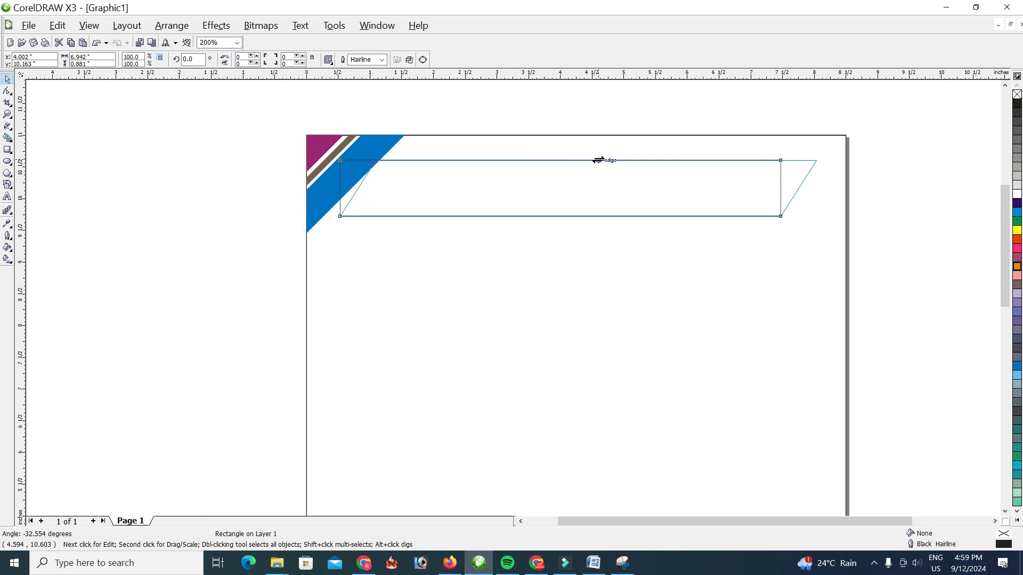
left_click_drag(597, 160, 528, 160)
left_click(541, 102)
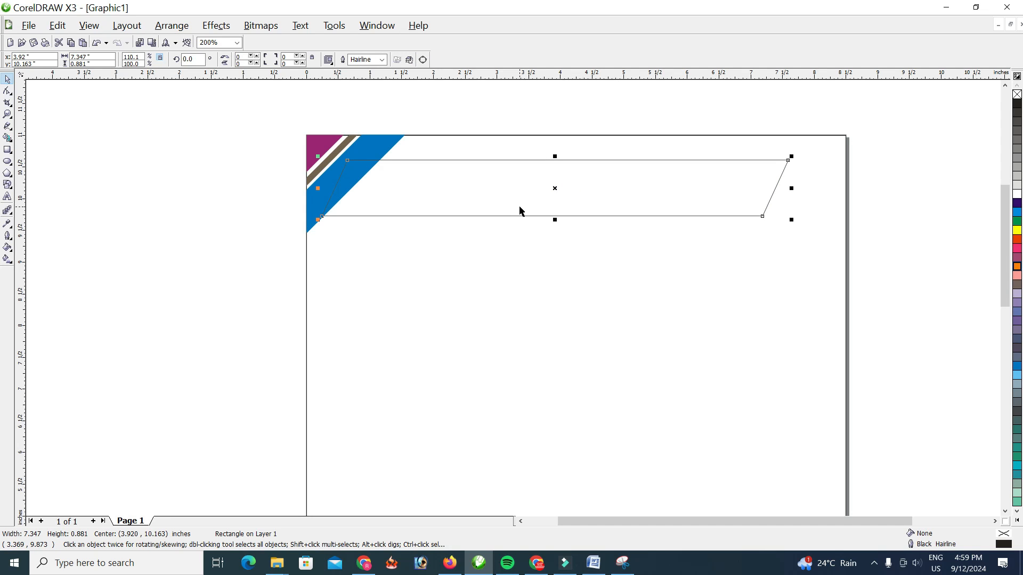
Duplicate the header parallelogram and place the copy about 1.2 inches directly below the original
key("ctrl+c")
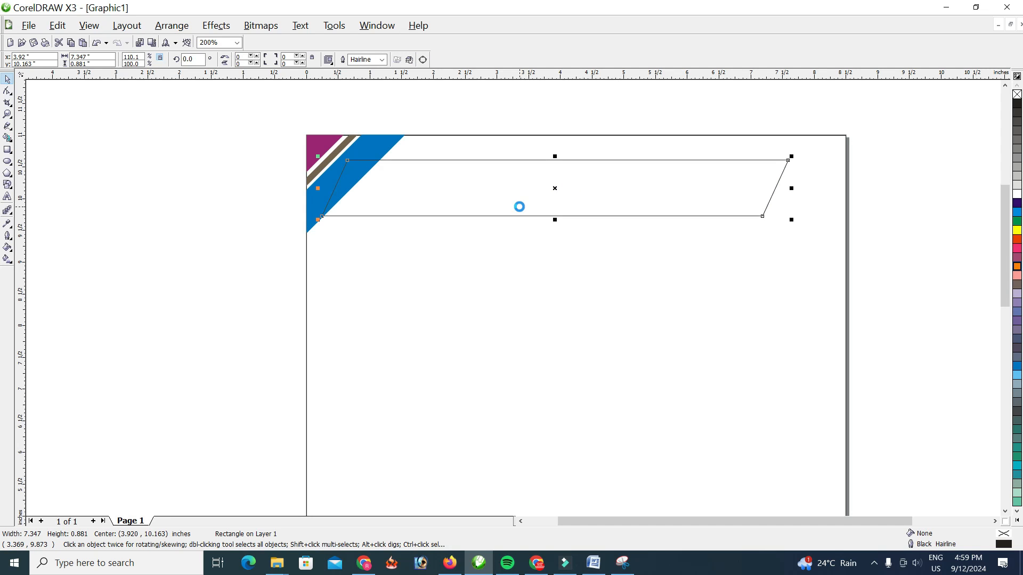
key("ctrl+v")
key("Down")
key("Down")
key("Down")
key("Down")
key("Down")
key("Down")
key("Down")
key("Down")
key("Down")
key("Down")
key("Down")
key("Down")
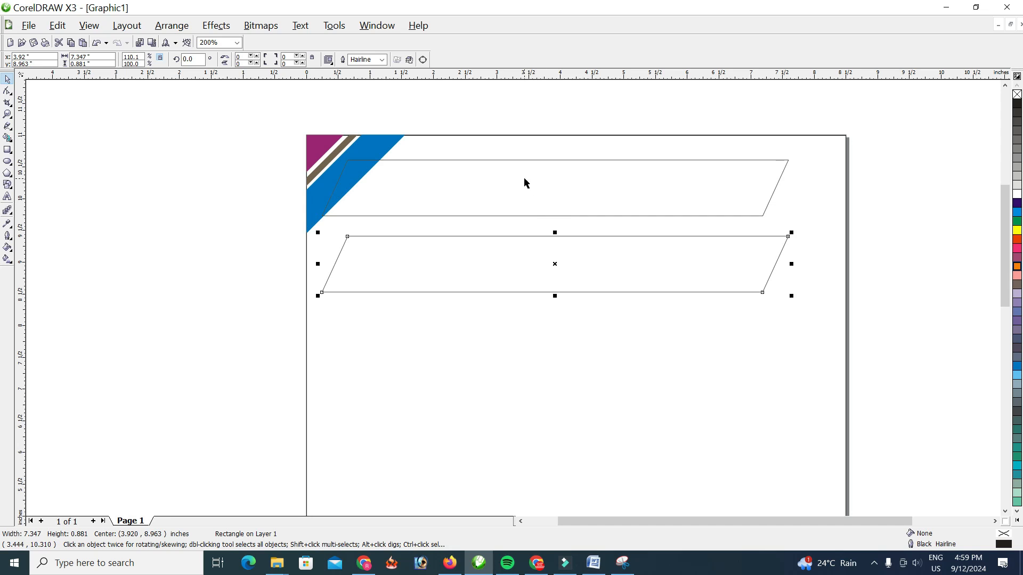
Fill the upper parallelogram with Orange and the lower one with Sea Green
left_click(523, 160)
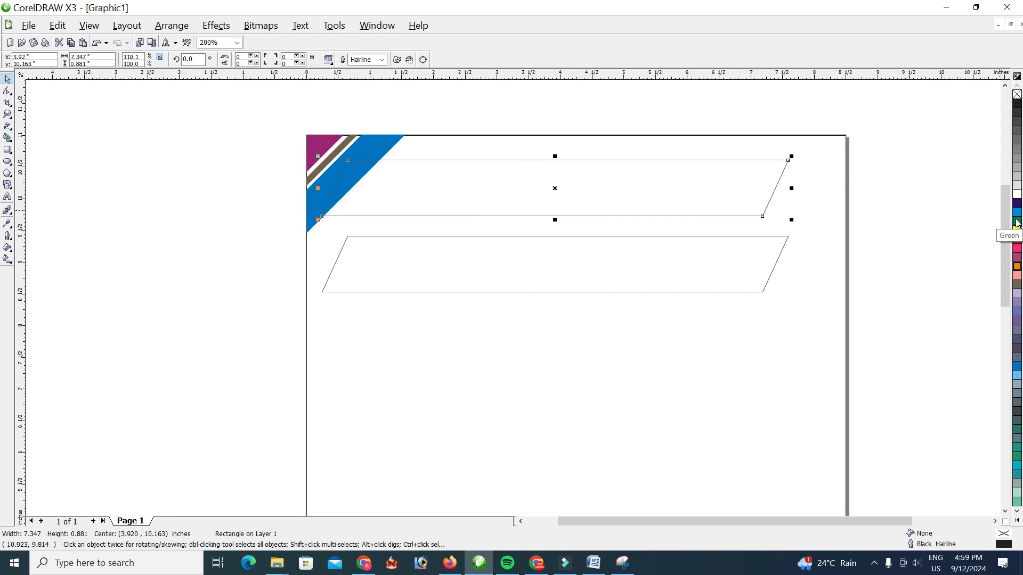
left_click(1017, 267)
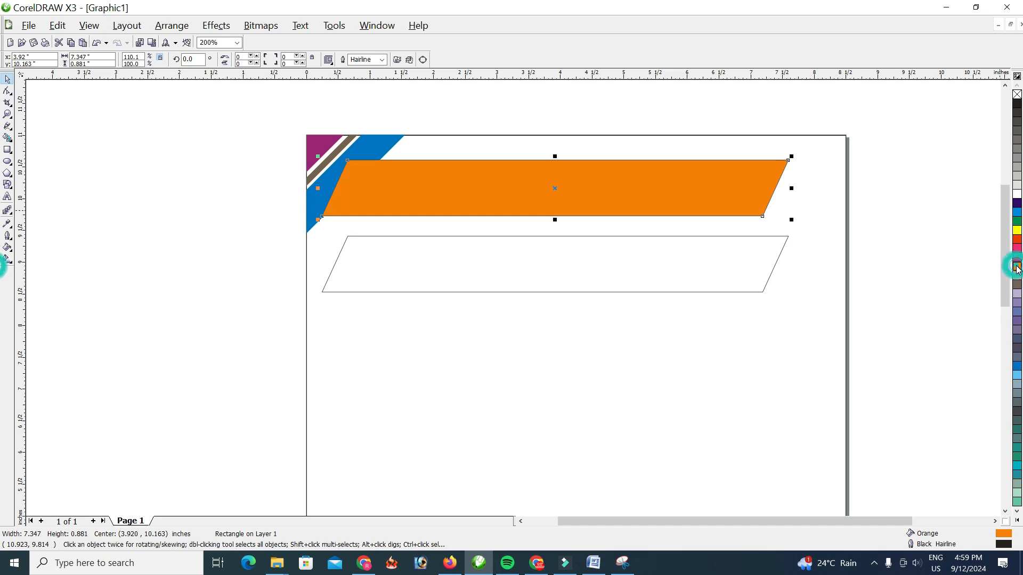
left_click(736, 235)
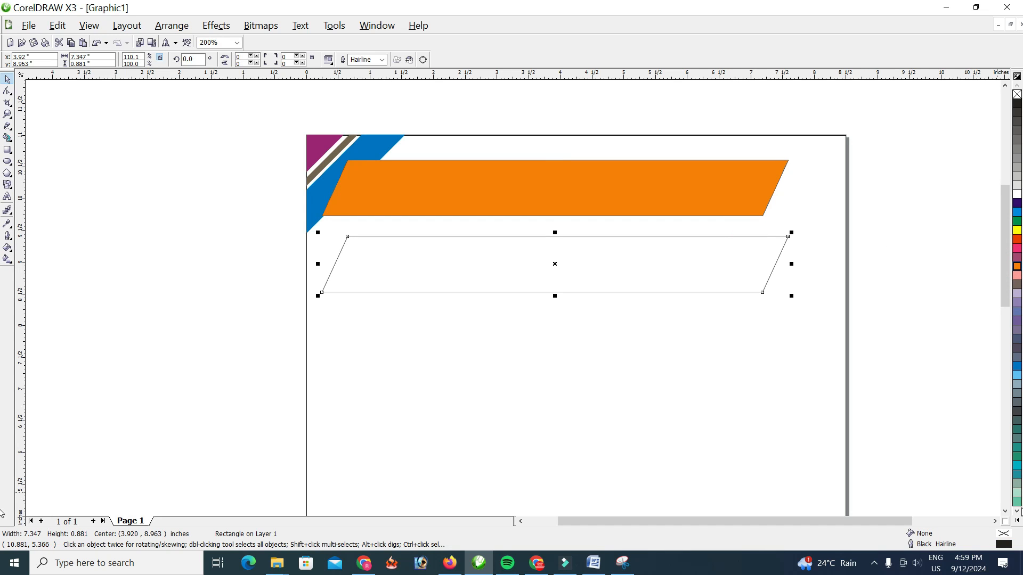
left_click(1017, 521)
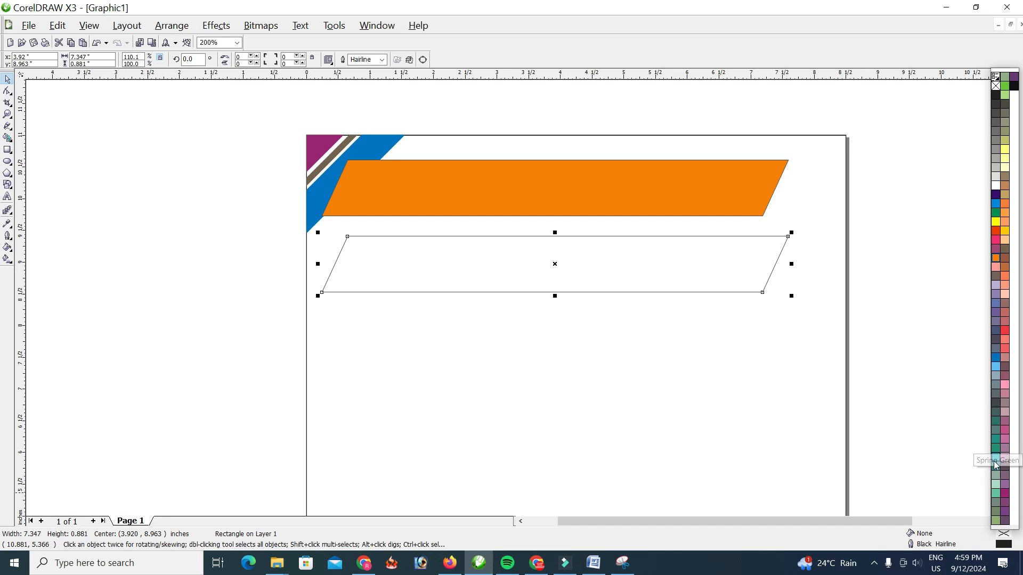
left_click(995, 466)
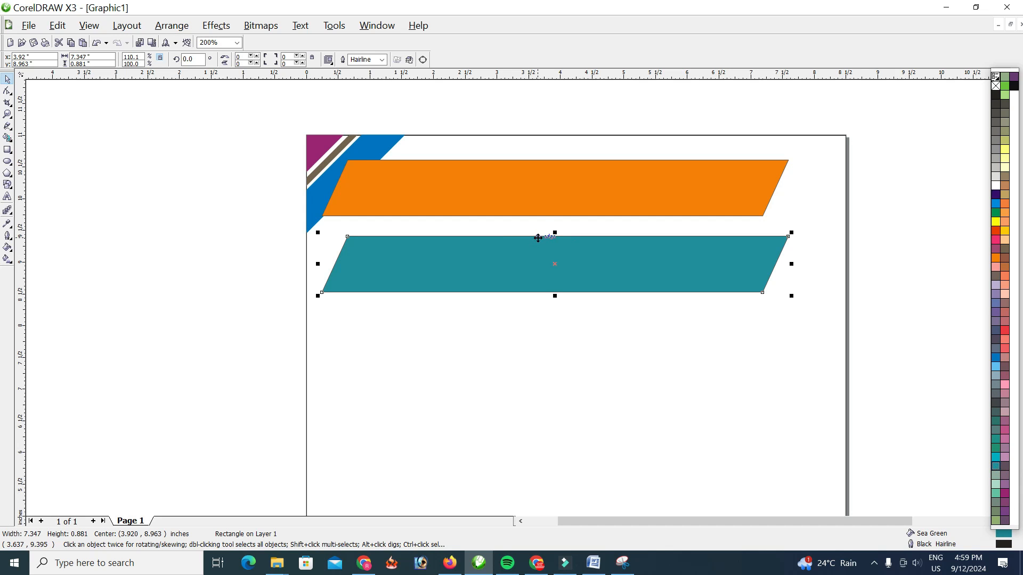
Place the Sea Green parallelogram over the orange one, offset slightly up and to the left, and remove the outlines of both
left_click_drag(537, 238, 534, 154)
left_click_drag(801, 112, 331, 238)
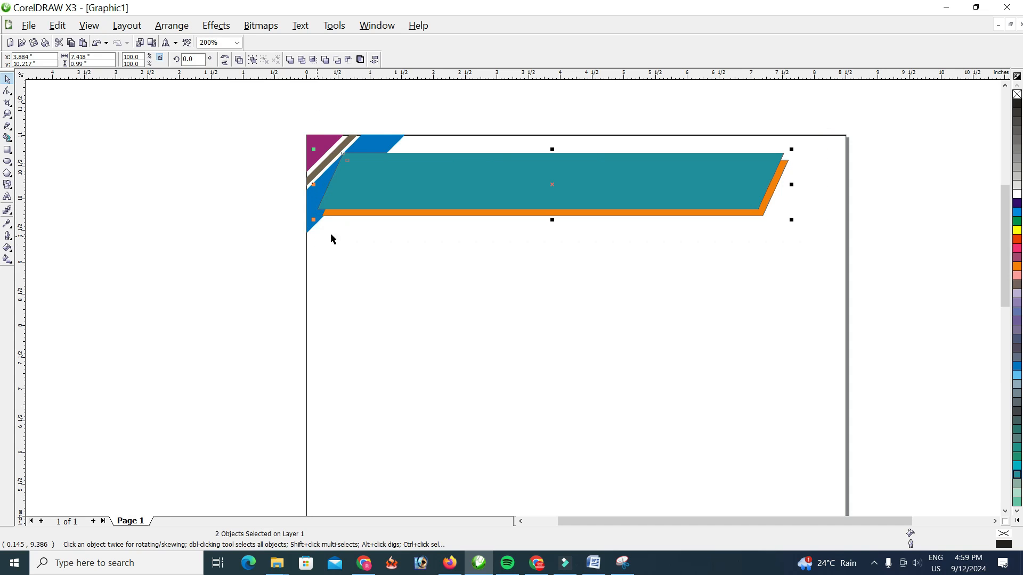
right_click(1017, 94)
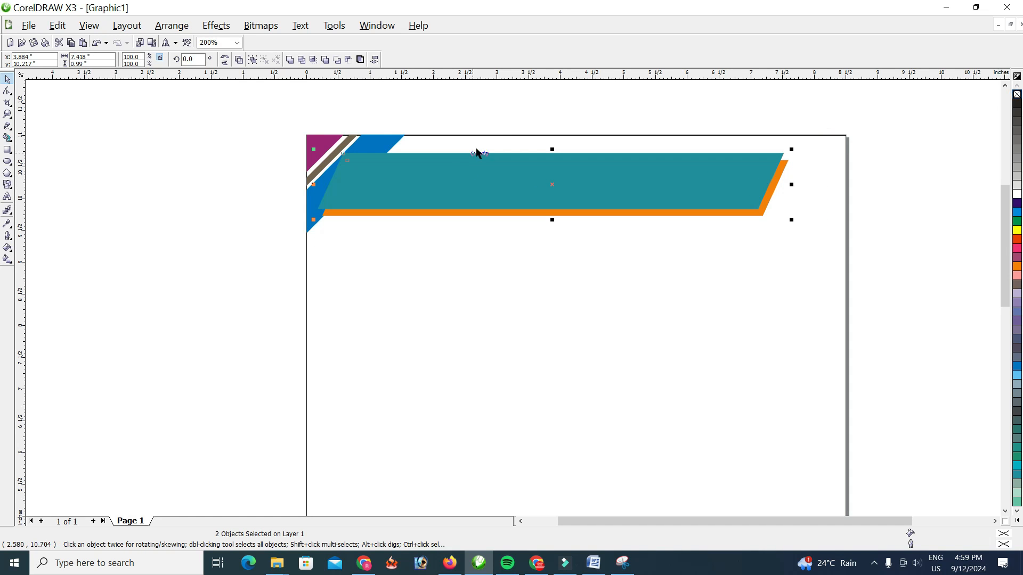
Change the fill of the front header parallelogram to Blue Purple
left_click(693, 97)
left_click(694, 164)
left_click(1004, 495)
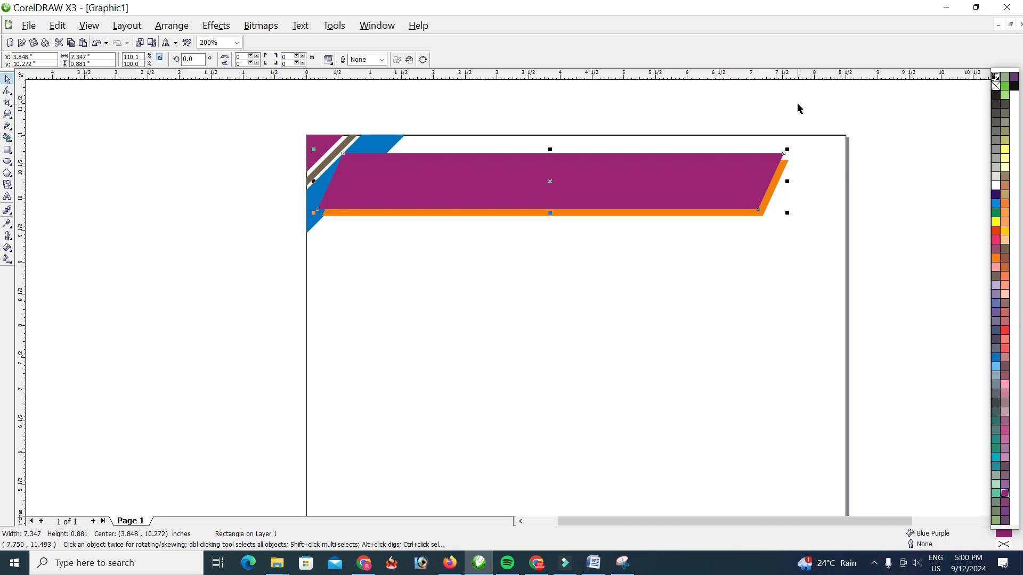
Send both header parallelograms behind the upper-left corner graphic
left_click_drag(811, 124, 315, 244)
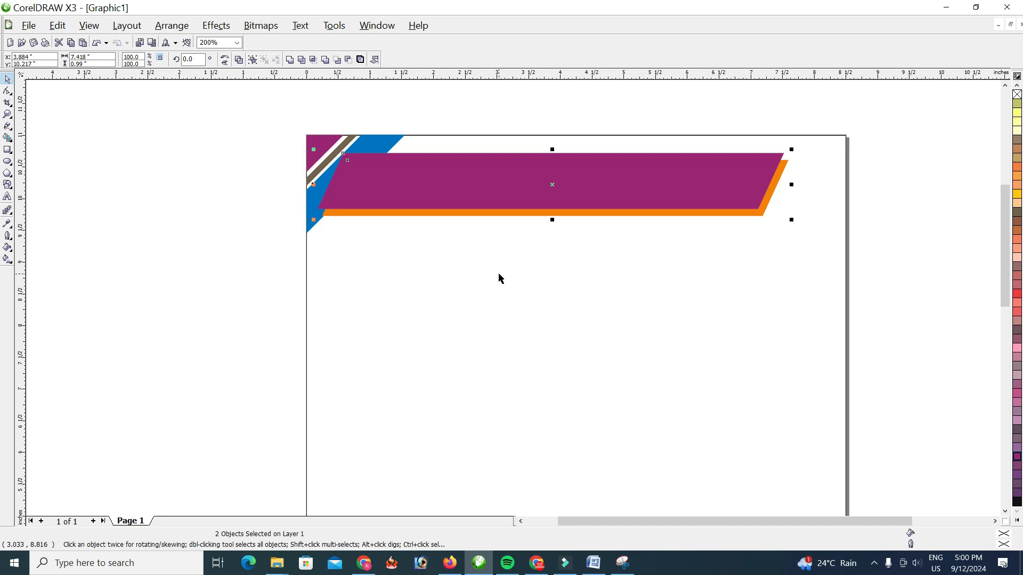
key("shift+Page_Down")
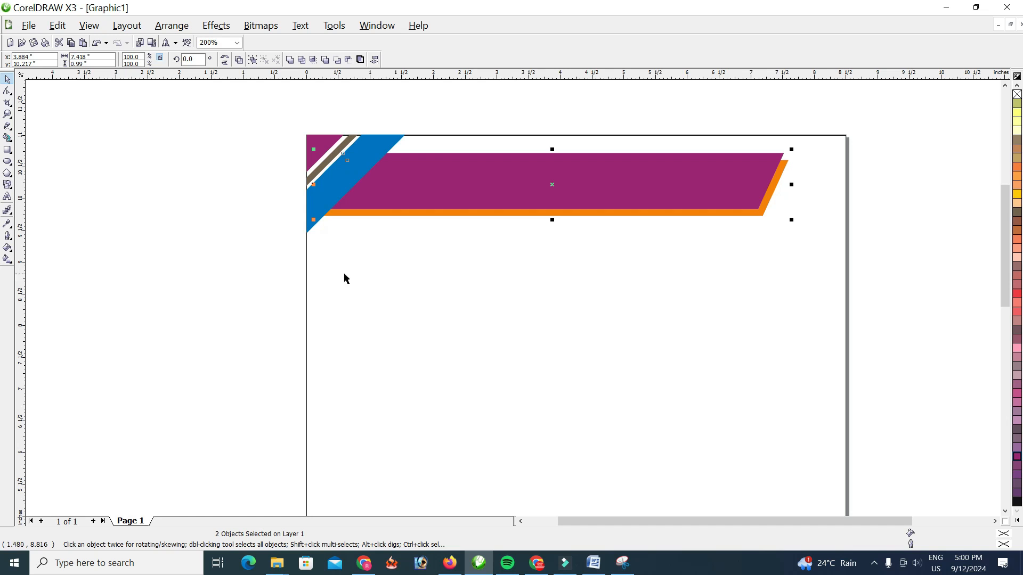
left_click(257, 227)
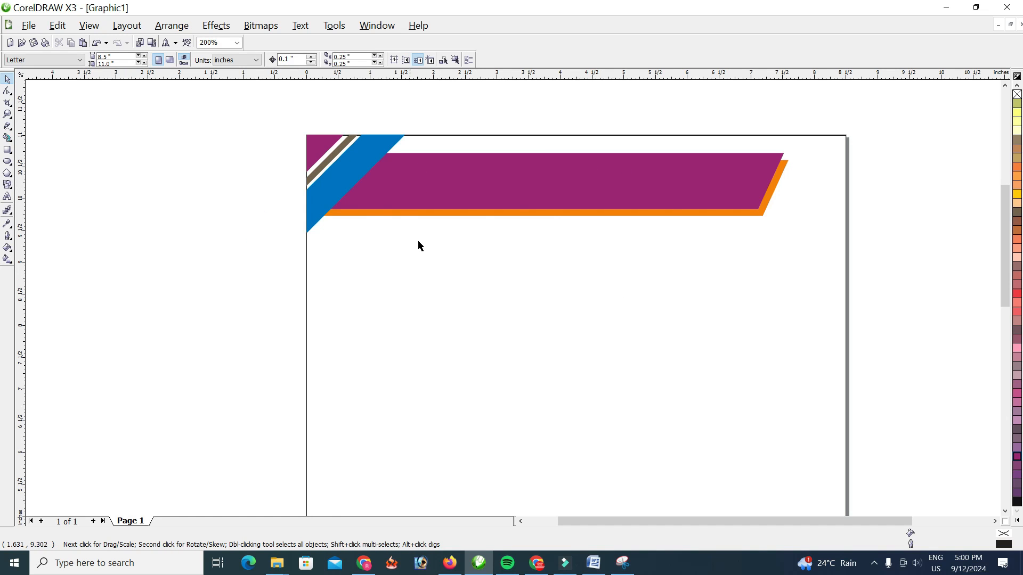
Draw a circle over the left end of the header banner, shift it onto the blue stripe and enlarge it to about 0.94 inches
scroll(397, 209, "up", 1)
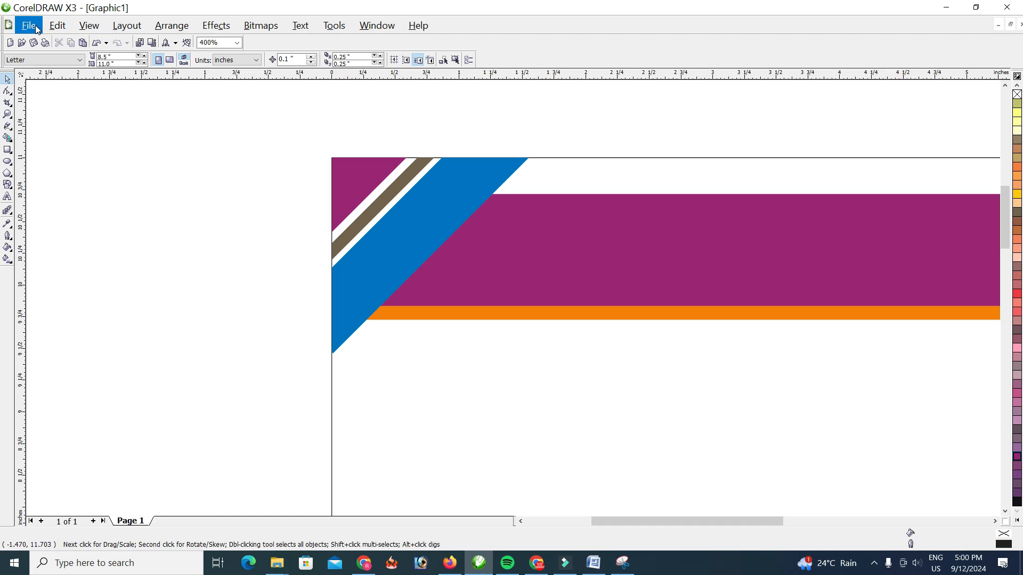
left_click(8, 162)
mouse_move(394, 197)
left_mouse_down()
mouse_move(427, 240)
mouse_move(518, 283)
left_mouse_up()
left_click(6, 81)
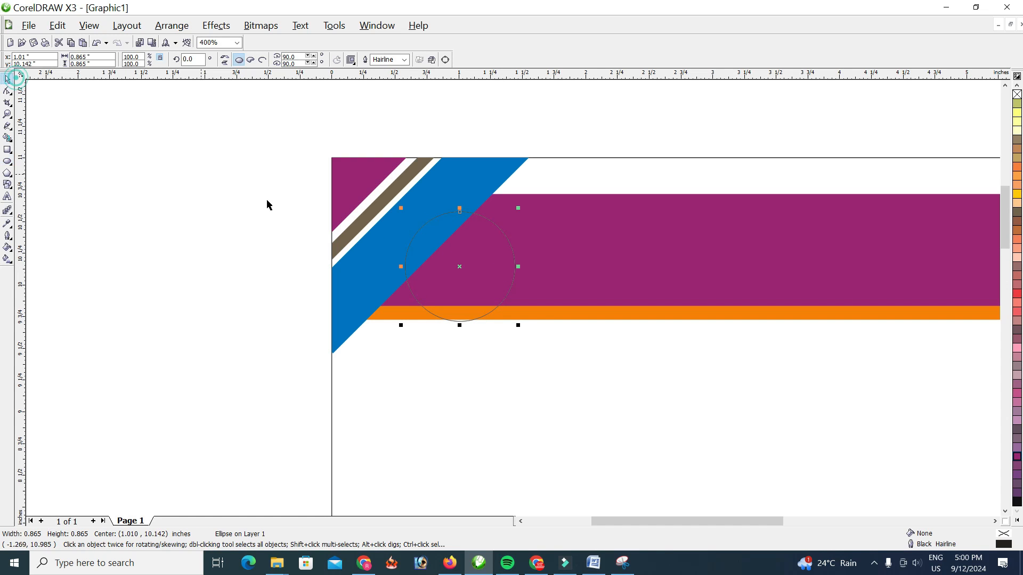
left_click_drag(461, 267, 440, 251)
left_click_drag(498, 309, 514, 318)
Set the outline width of the circle over the header banner to 4.0 pt
left_click(404, 59)
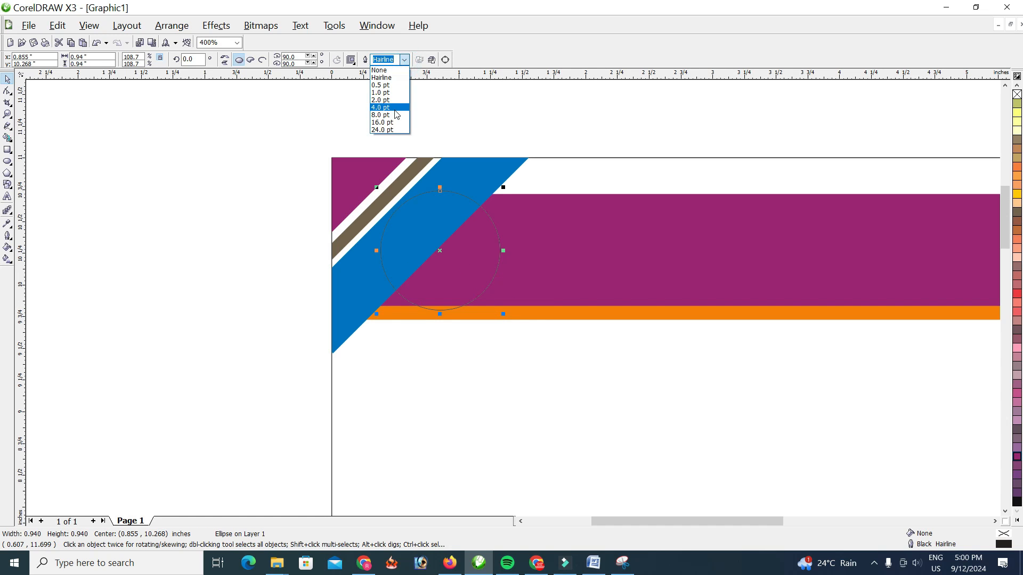
left_click(393, 107)
key("Escape")
Import the round Hi Tech Computer logo image and place it about 0.9 inches wide below the header banner
left_click(29, 25)
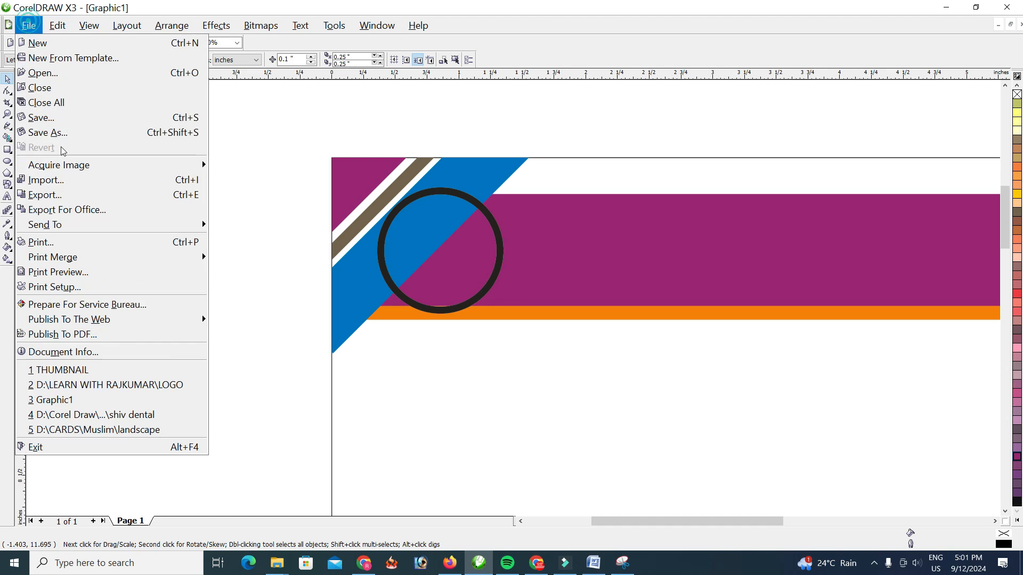
left_click(72, 181)
left_click_drag(618, 213, 619, 280)
double_click(486, 229)
left_click_drag(417, 347, 574, 456)
PowerClip the logo inside the circle and place the filled circle over the left end of the header banner
left_click_drag(483, 283, 725, 426)
left_click_drag(479, 395, 680, 397)
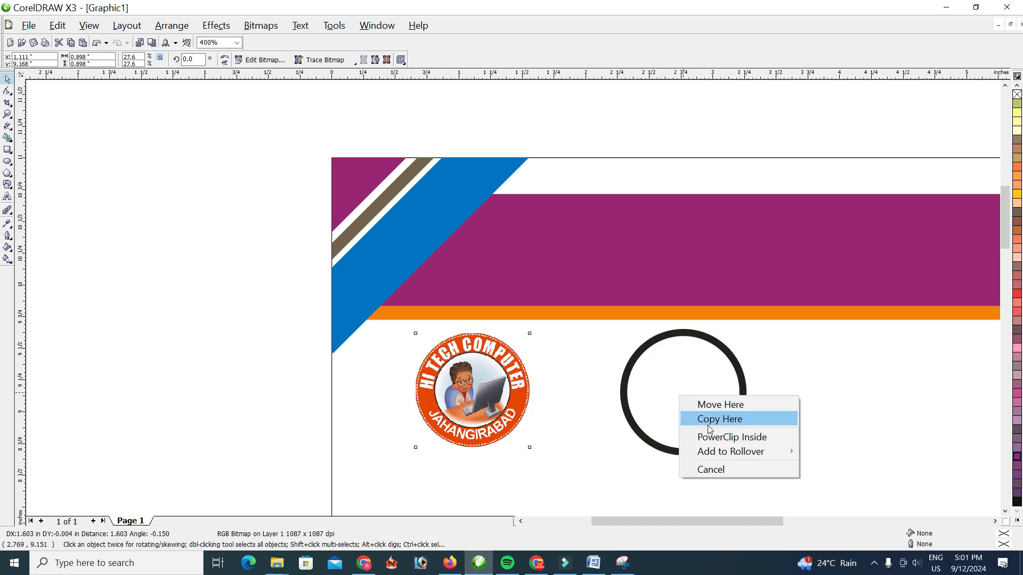
left_click(719, 435)
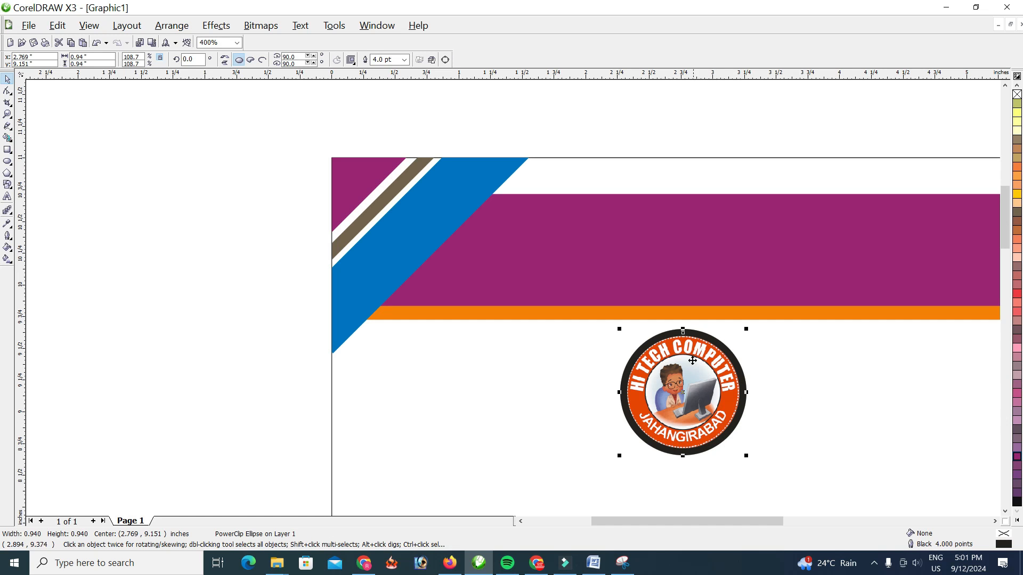
left_click_drag(686, 396, 444, 257)
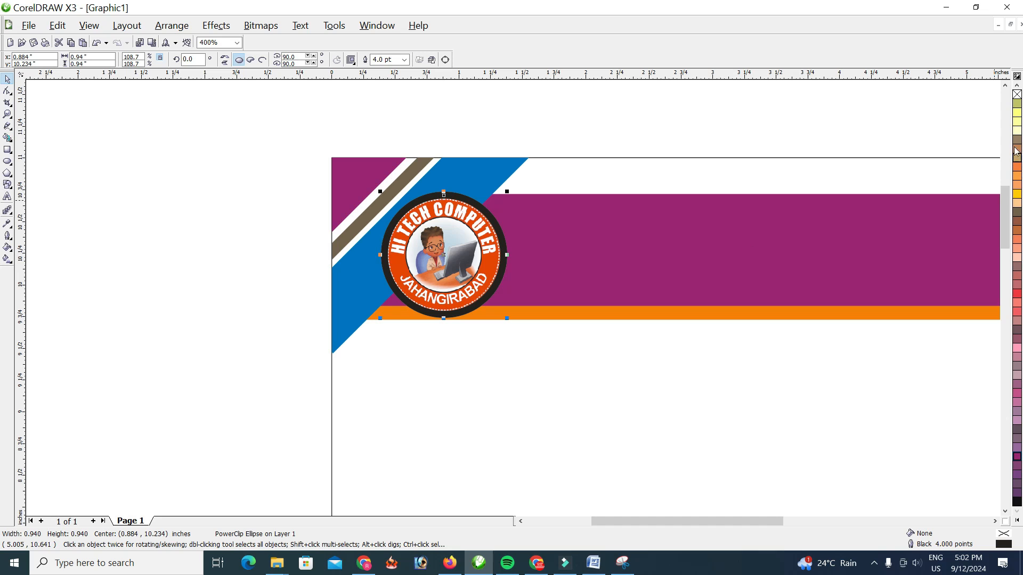
Change the logo circle's outline to white with a width of 2.0 pt
left_click(1018, 521)
right_click(996, 185)
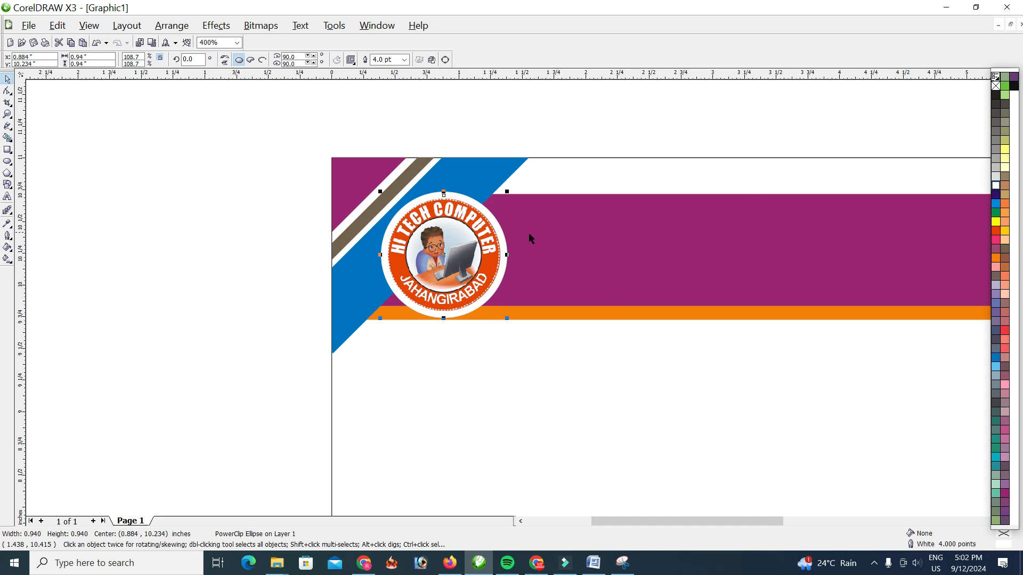
left_click(404, 60)
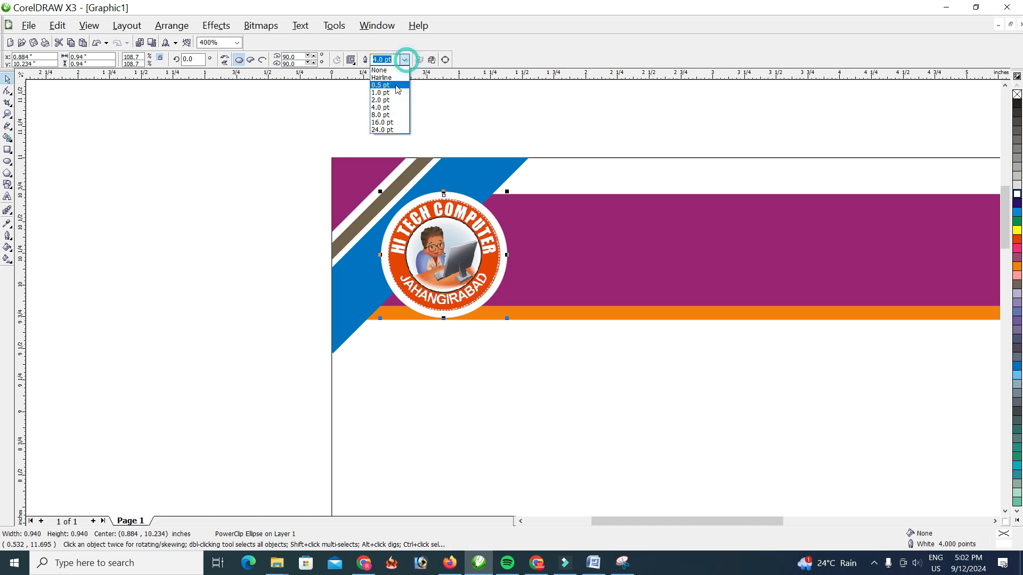
left_click(394, 101)
left_click(197, 333)
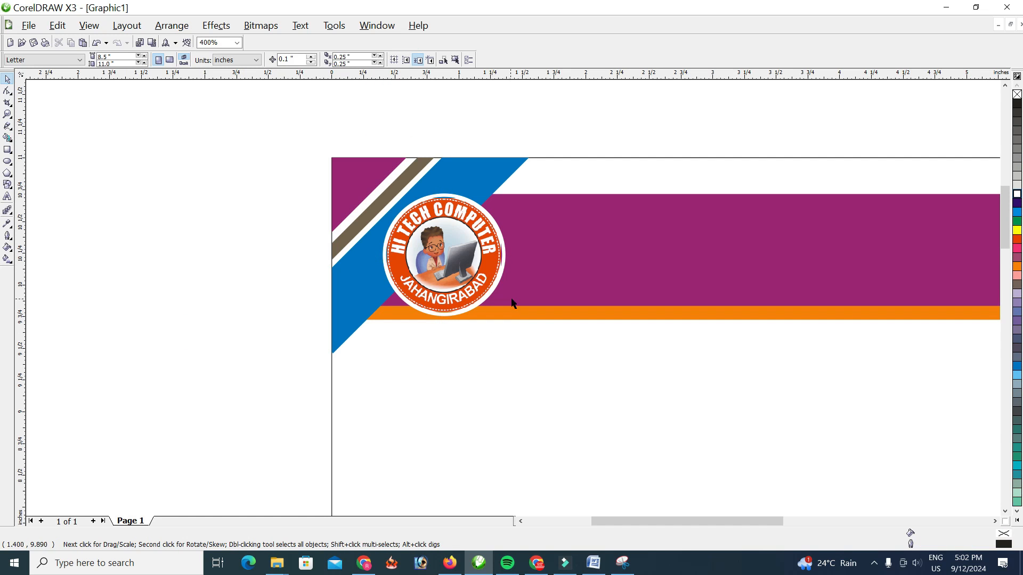
Add the artistic text "HI TECH COMPUTER" on the purple header banner beside the logo
mouse_move(769, 520)
left_mouse_down()
mouse_move(799, 521)
mouse_move(790, 521)
left_mouse_up()
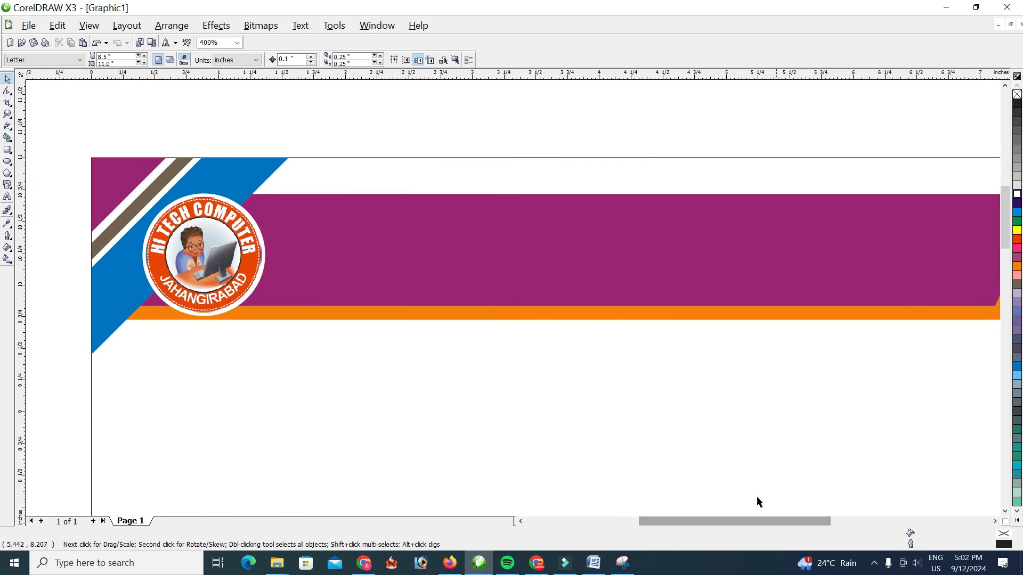
left_click(8, 196)
left_click(397, 230)
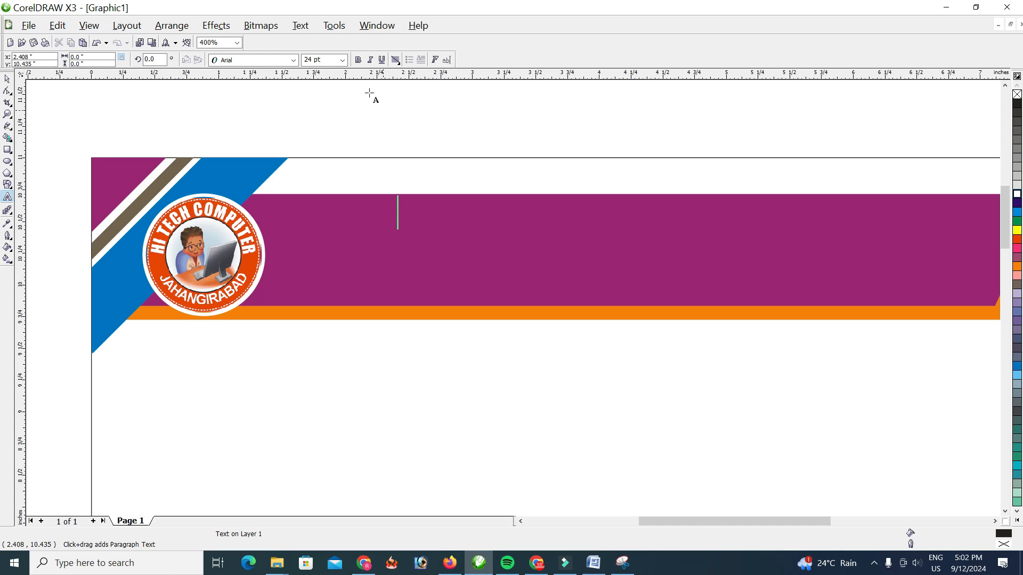
type("HI TECH ")
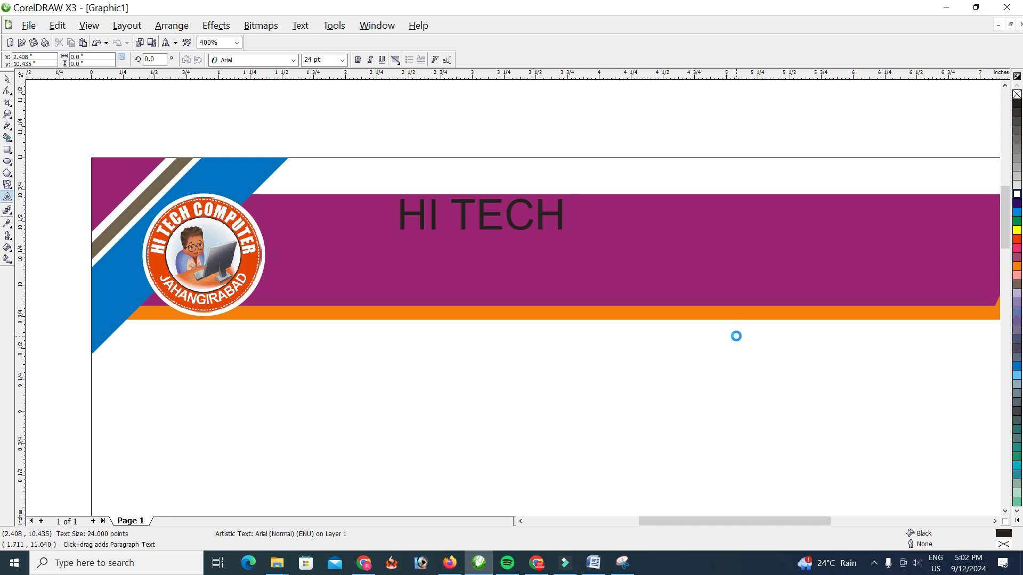
type("COMPUTER")
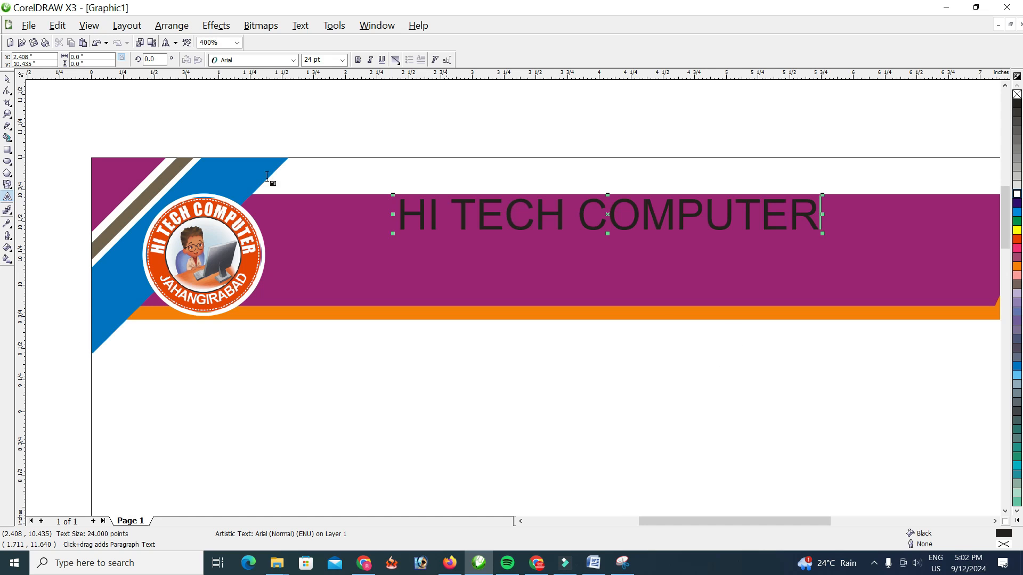
Set the header title in Arial Black and enlarge it to about 34 pt
left_click(7, 79)
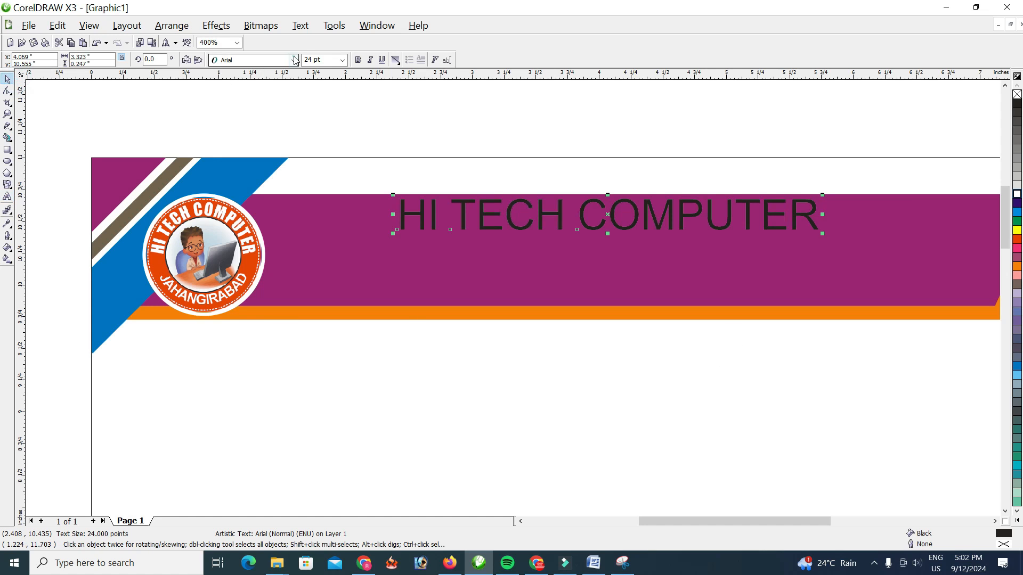
left_click(253, 60)
left_click(235, 82)
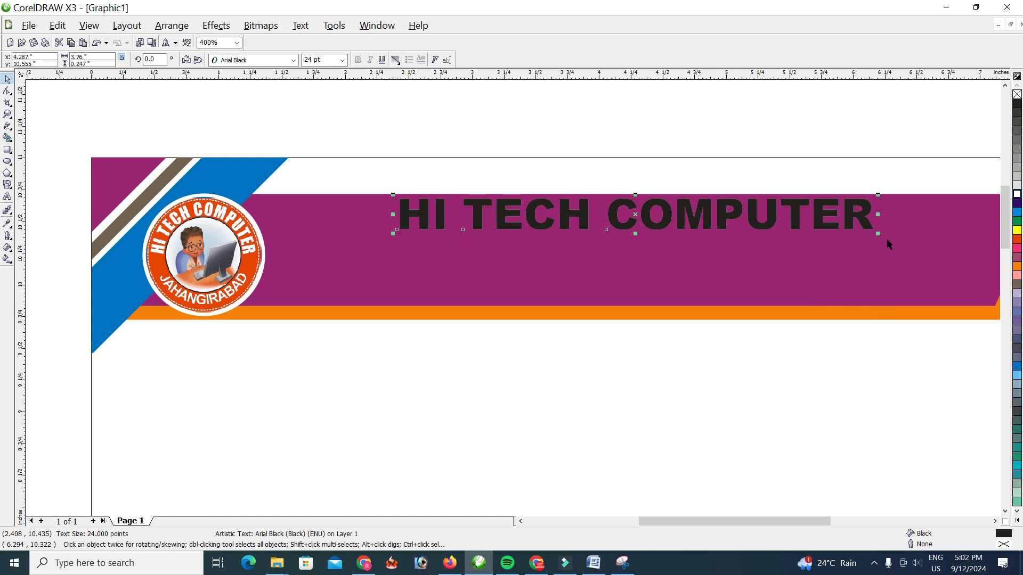
left_click_drag(878, 234, 972, 260)
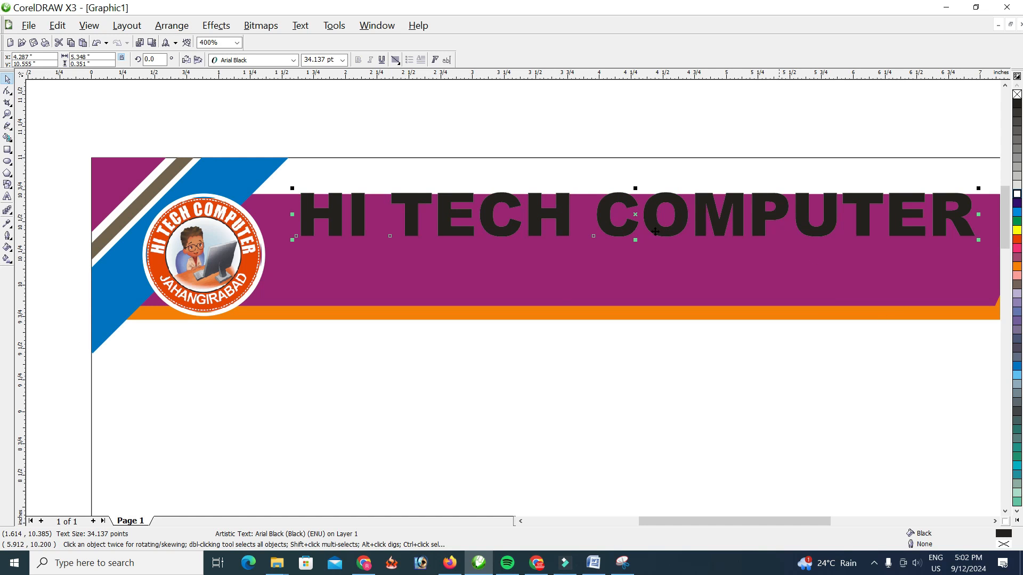
Shift the title slightly down inside the purple banner and fill it with white
left_click_drag(681, 230, 671, 249)
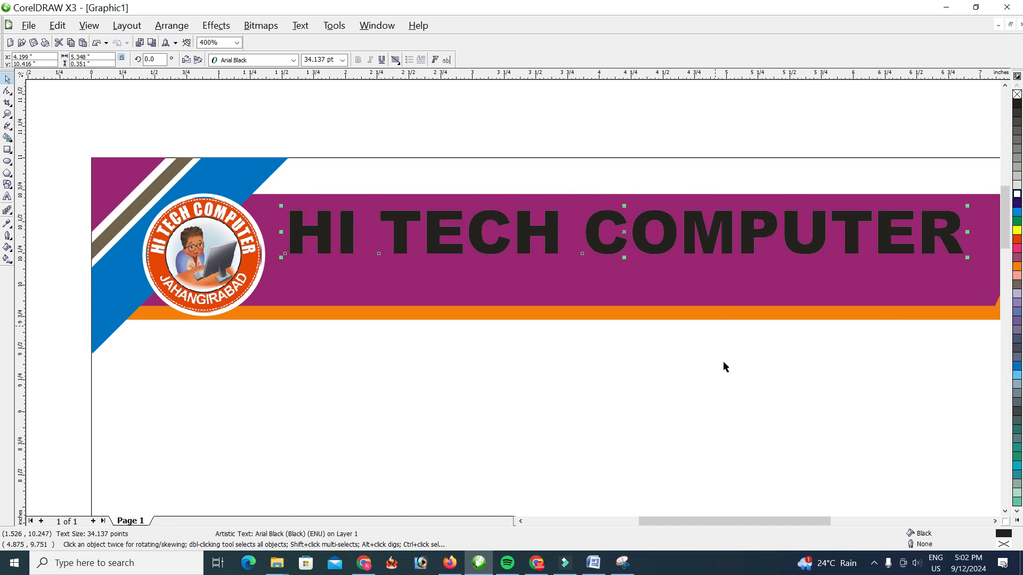
left_click_drag(753, 520, 766, 520)
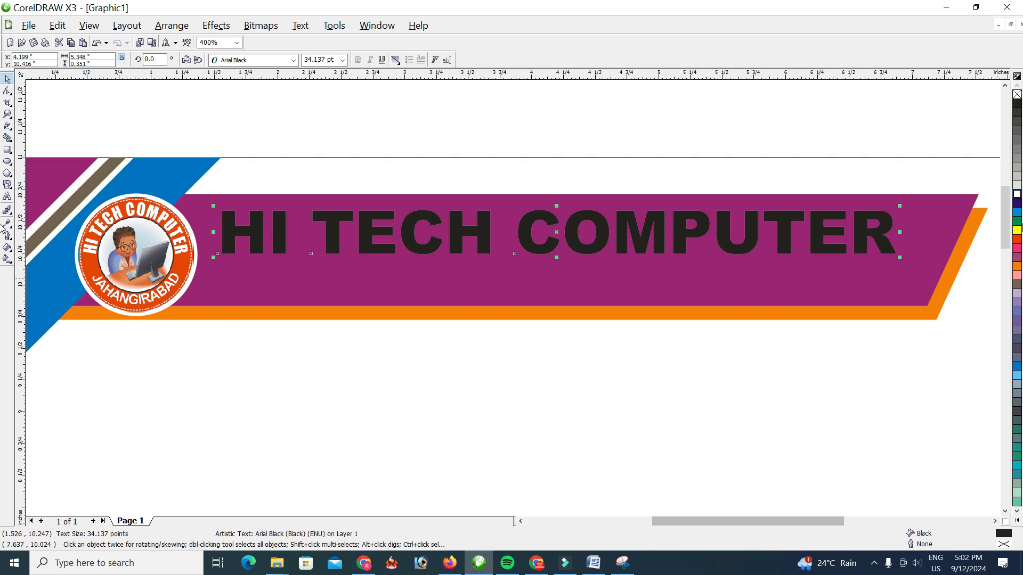
left_click(1016, 194)
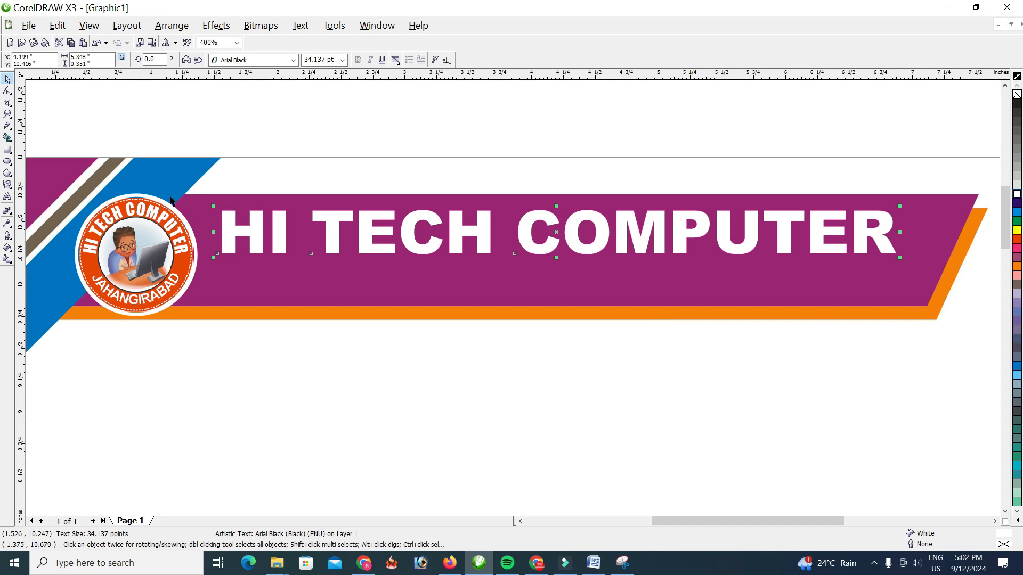
Add the business address beneath the title in white Baloo 2 SemiBold at about 16 pt, inside the purple banner
left_click(8, 197)
left_click(262, 273)
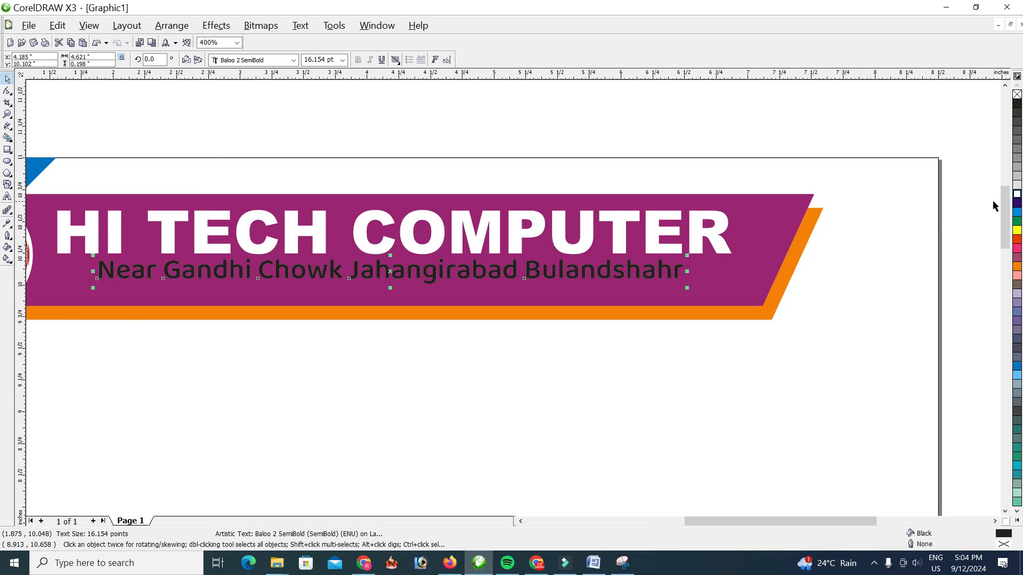
left_click(1017, 194)
left_click_drag(318, 273, 311, 281)
left_click(375, 385)
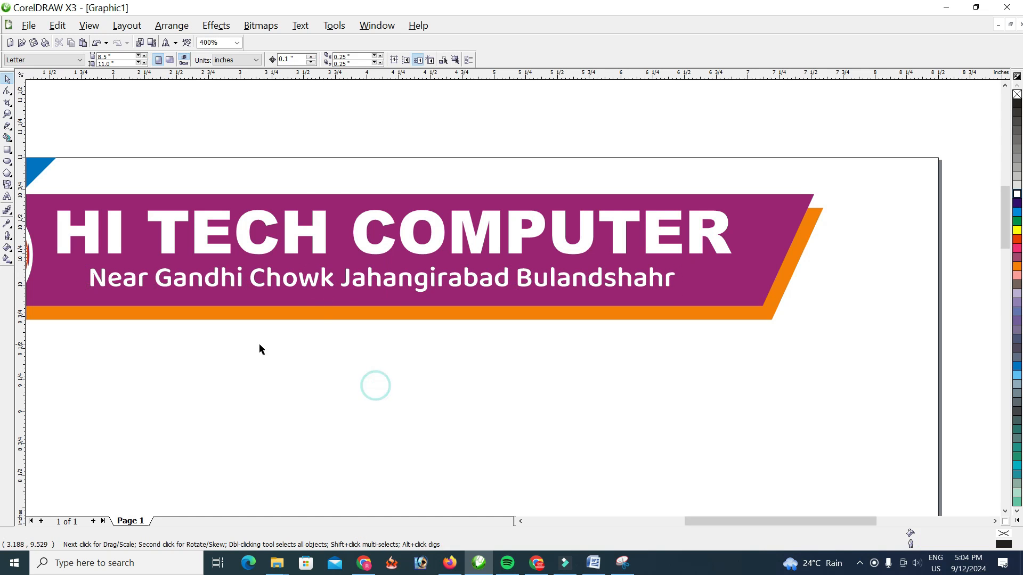
Start an artistic text line above the orange bottom bar with "Contact-" and the phone number
scroll(286, 363, "down", 2)
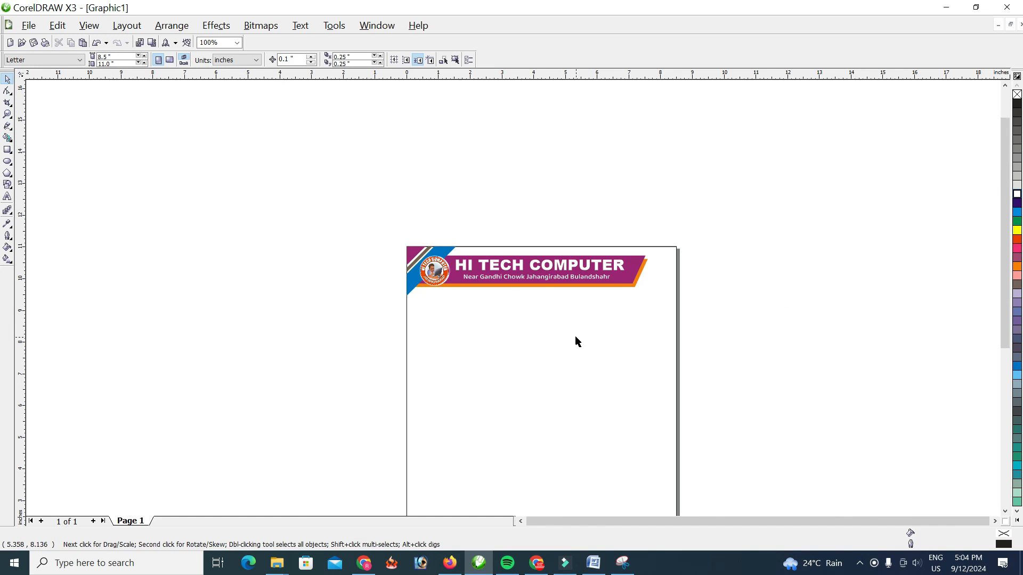
scroll(575, 340, "up", 1)
left_click_drag(999, 230, 1002, 334)
left_click(7, 196)
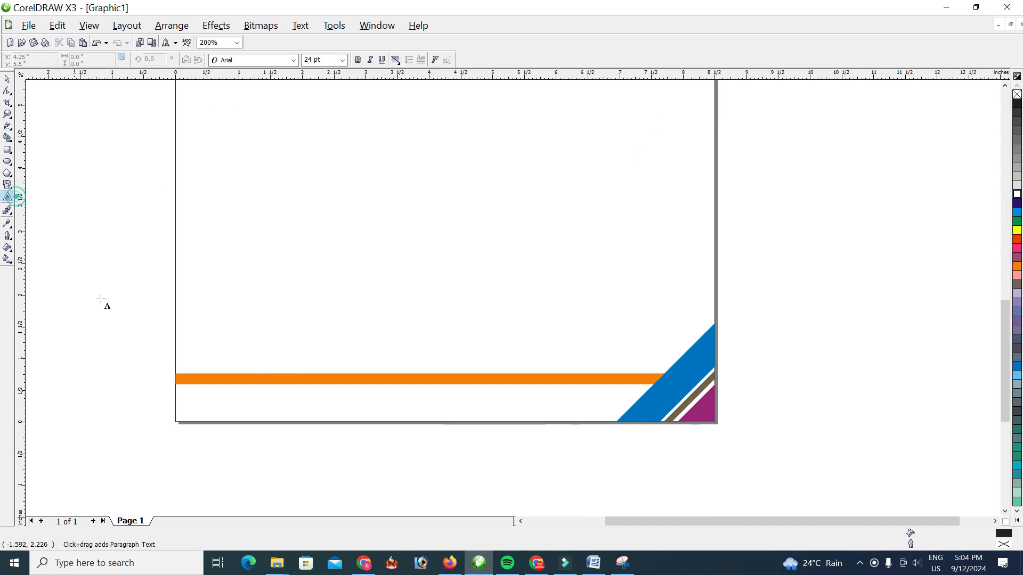
scroll(513, 297, "up", 1)
left_click(496, 291)
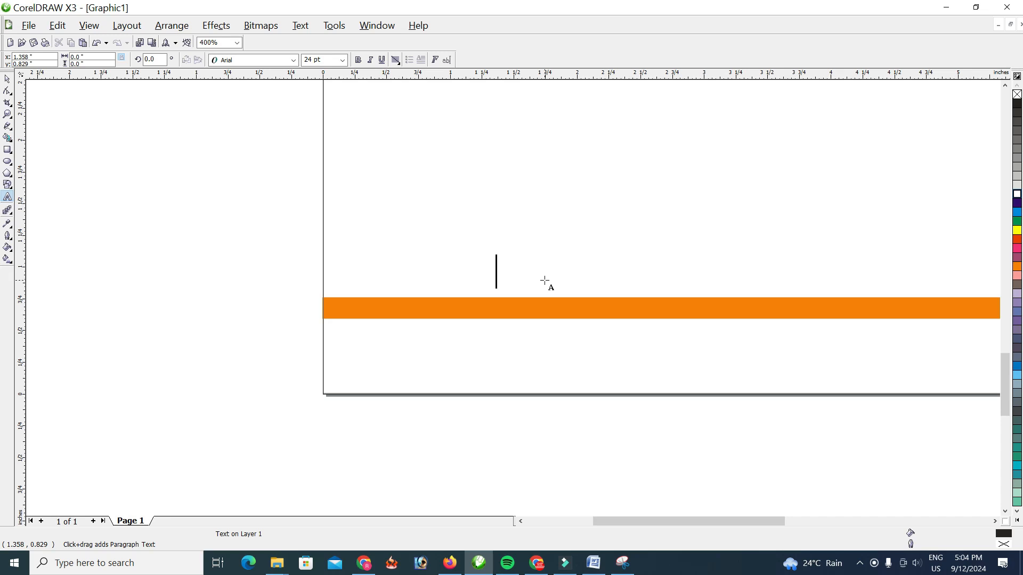
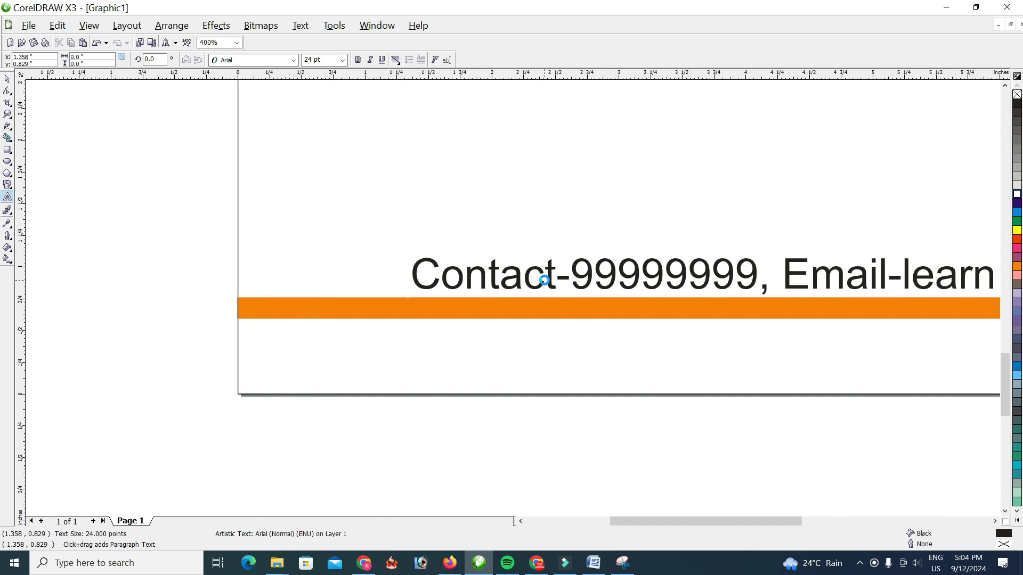
Append ", Email-" and the contact's e-mail address to the bottom contact line
key("BackSpace")
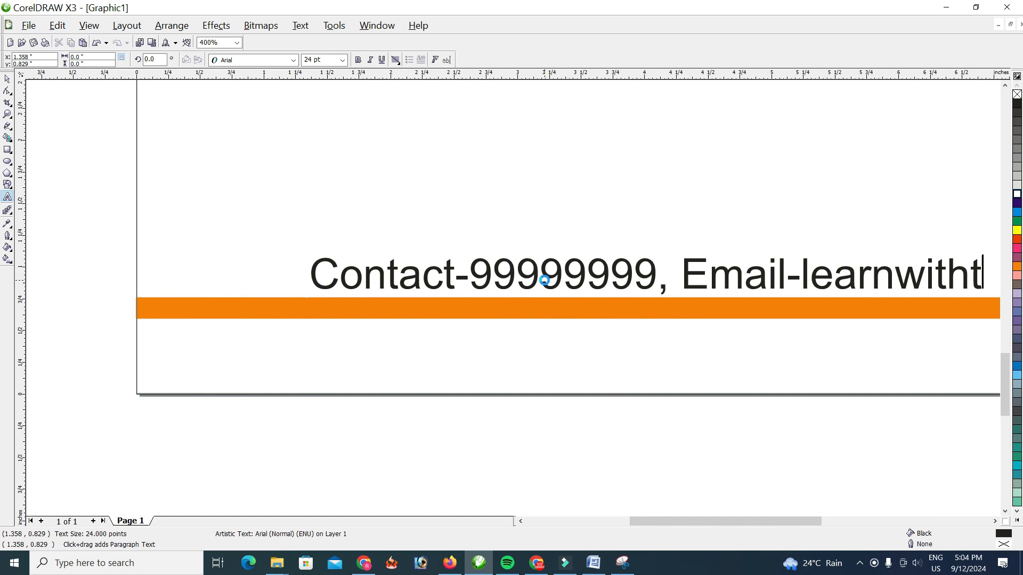
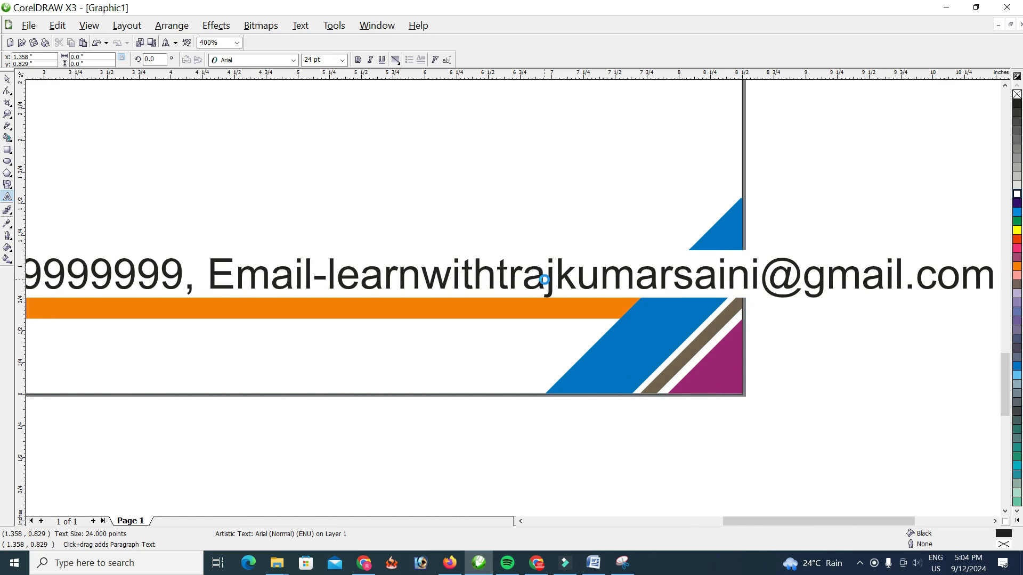
Scale the contact line down to fit the page width and set its font size to 10 pt
left_click(7, 81)
scroll(250, 242, "down", 1)
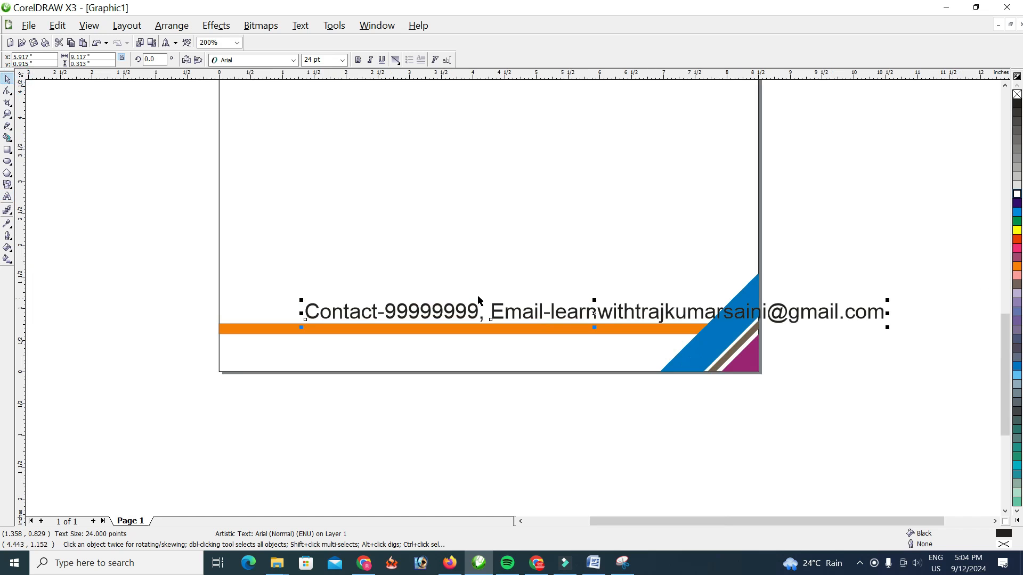
left_click_drag(887, 300, 657, 318)
scroll(514, 299, "up", 2)
left_click_drag(486, 187, 469, 183)
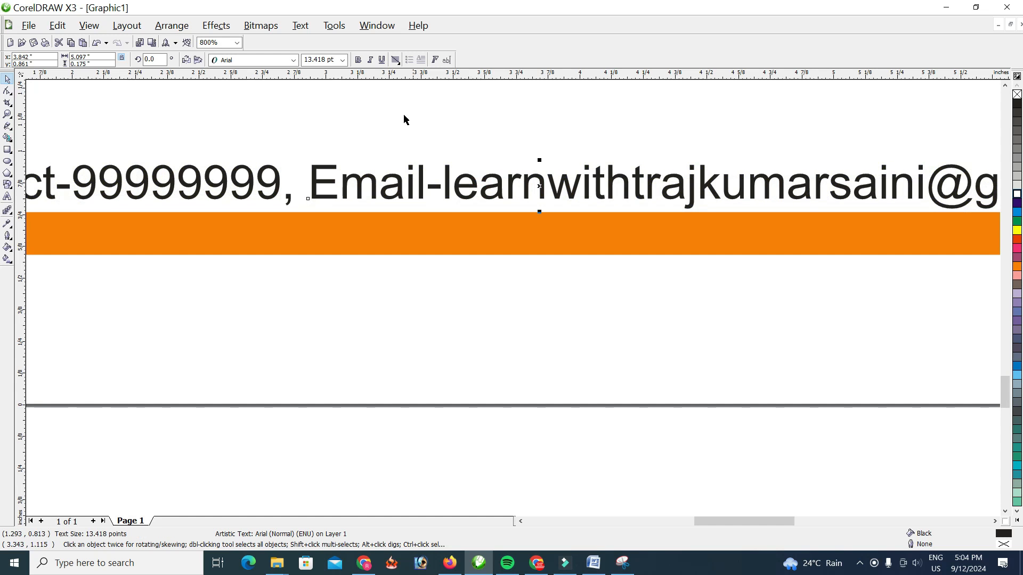
left_click(343, 60)
left_click(329, 110)
Position the contact line just above the orange bottom bar and fill it with blue
scroll(425, 246, "down", 2)
left_click_drag(514, 290, 524, 282)
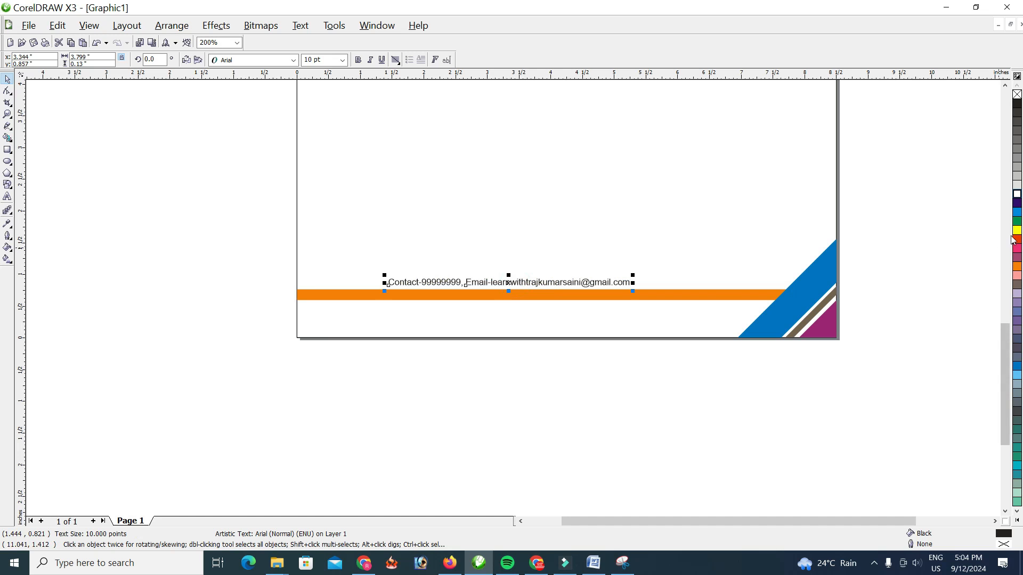
left_click(1017, 212)
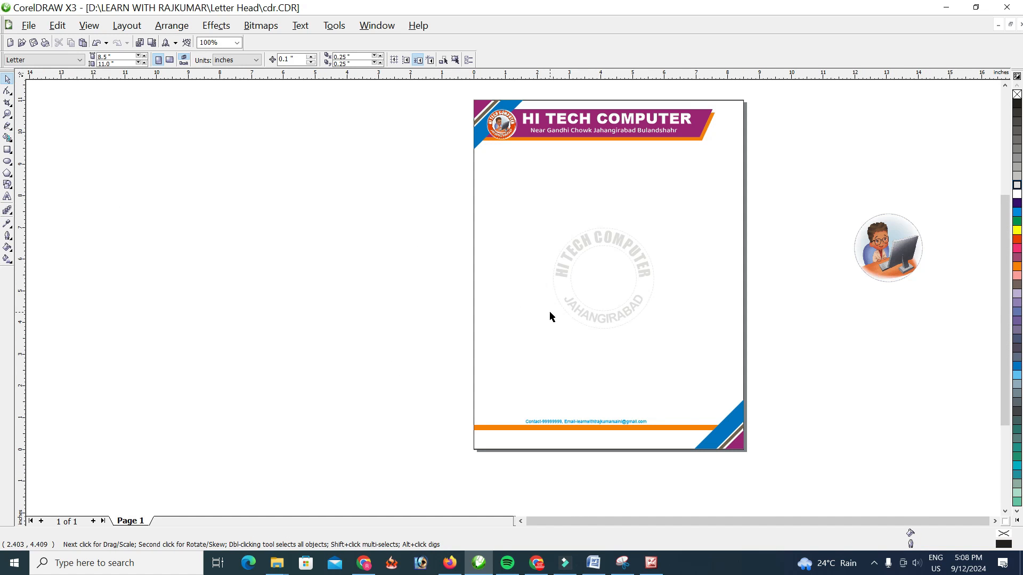
Delete the leftover round computer illustration lying outside the page
left_click(888, 260)
key("Delete")
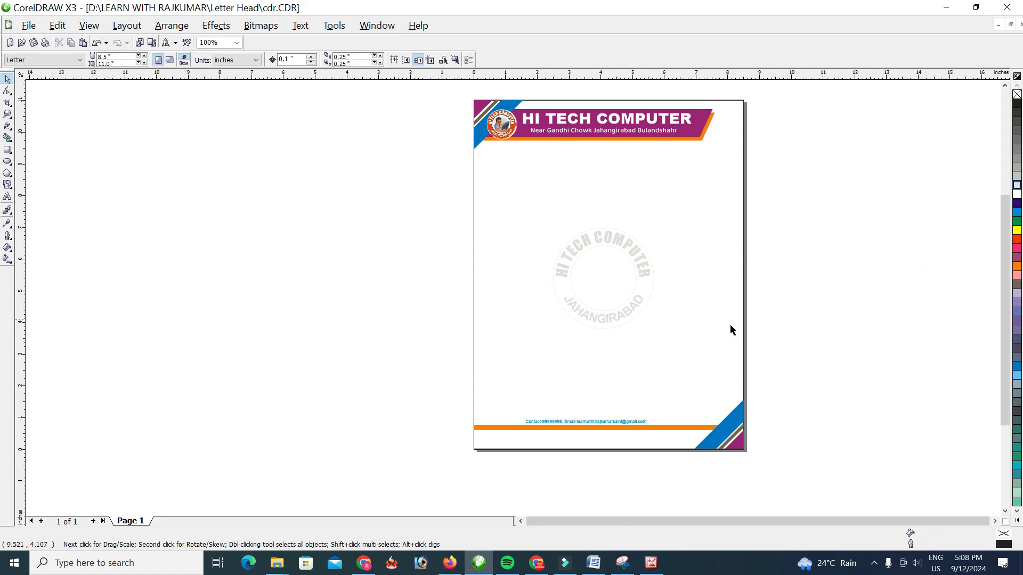
key("F3")
left_click_drag(417, 256, 472, 287)
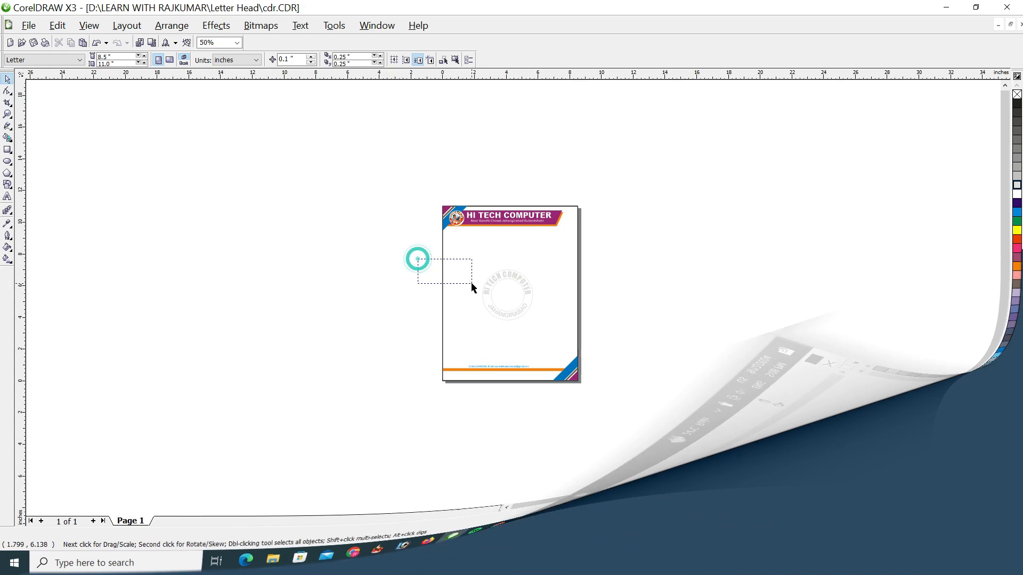